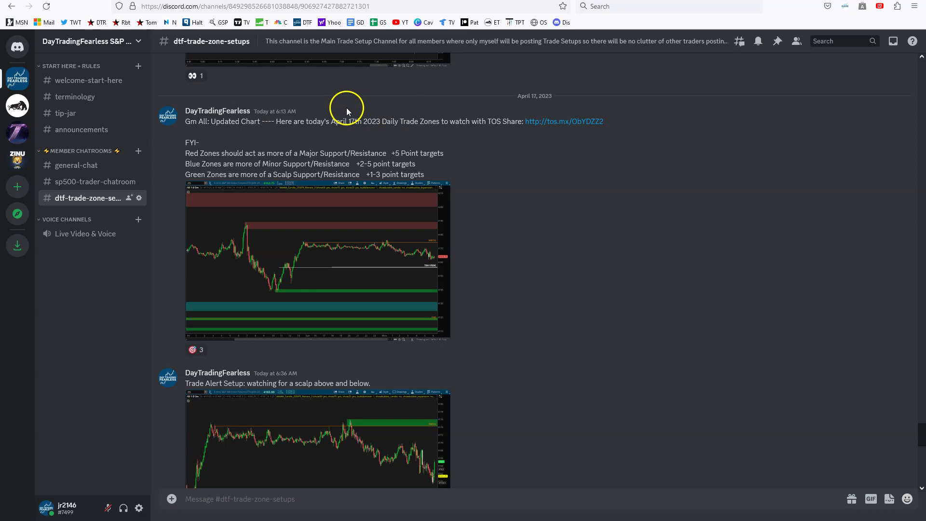
- Enlarge and review the April 17 trade-zones chart image in Discord, then close it
click(267, 240)
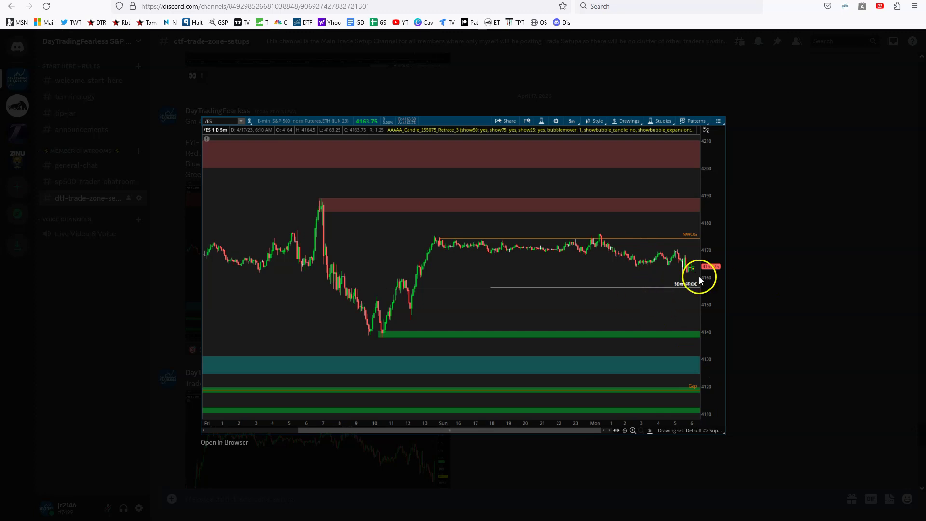
click(592, 250)
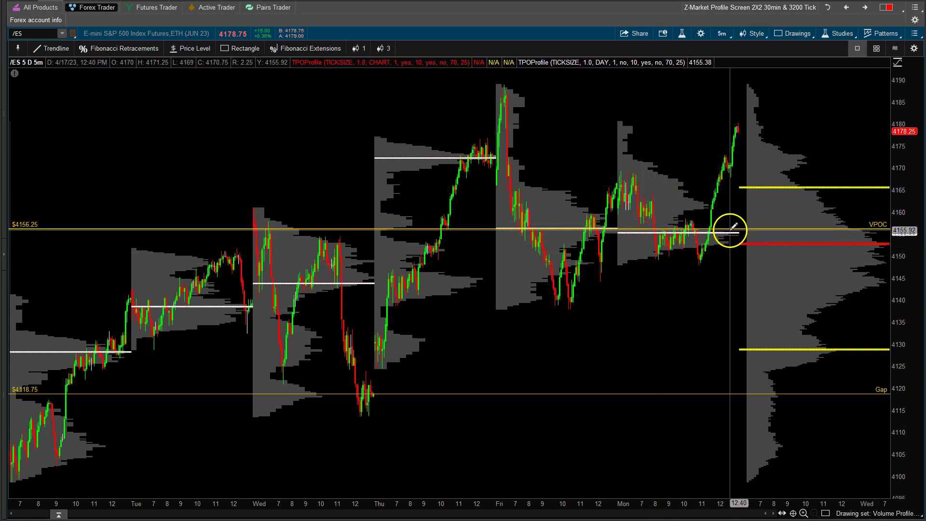
click(601, 229)
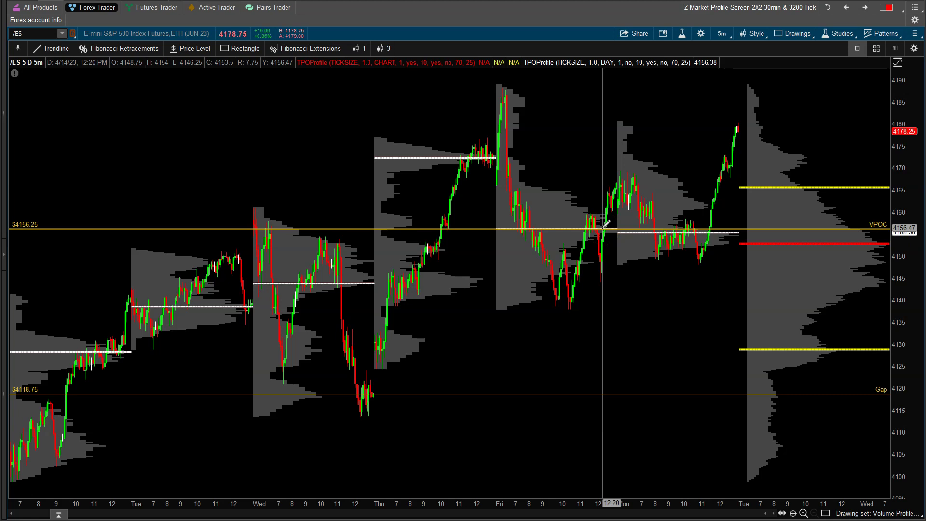
click(615, 230)
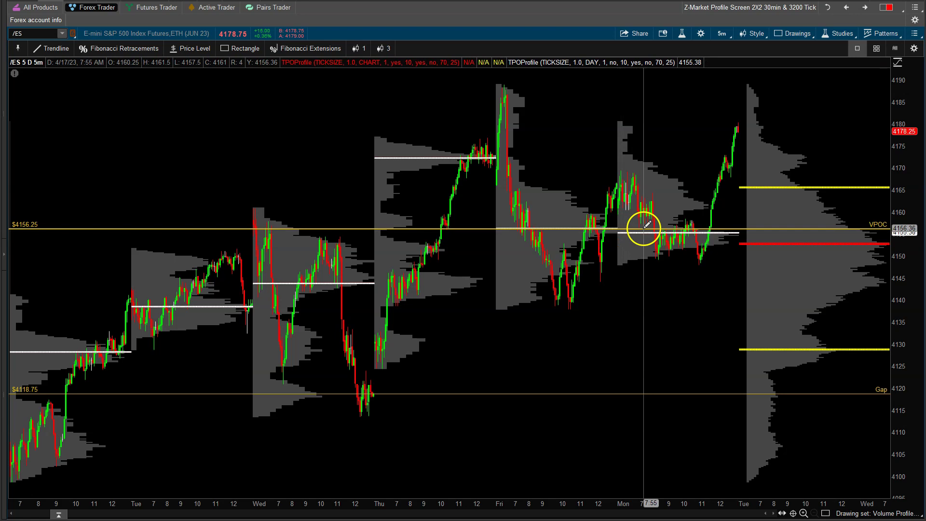
mouse_move(647, 224)
mouse_down()
mouse_move(647, 199)
mouse_move(646, 220)
mouse_move(664, 180)
mouse_up()
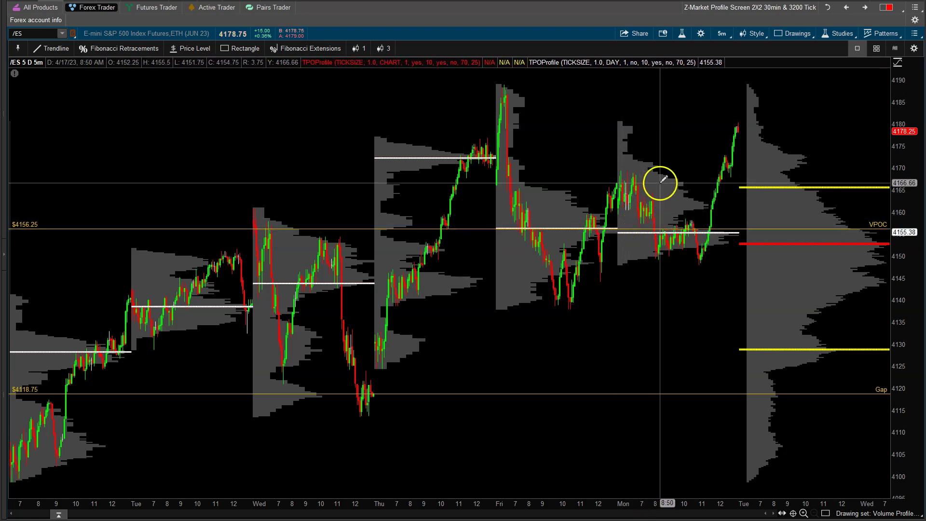
- On the 15-minute /ES chart, place price levels at 4156.18 and 4161.76, then delete the 4156.18 level
click(276, 8)
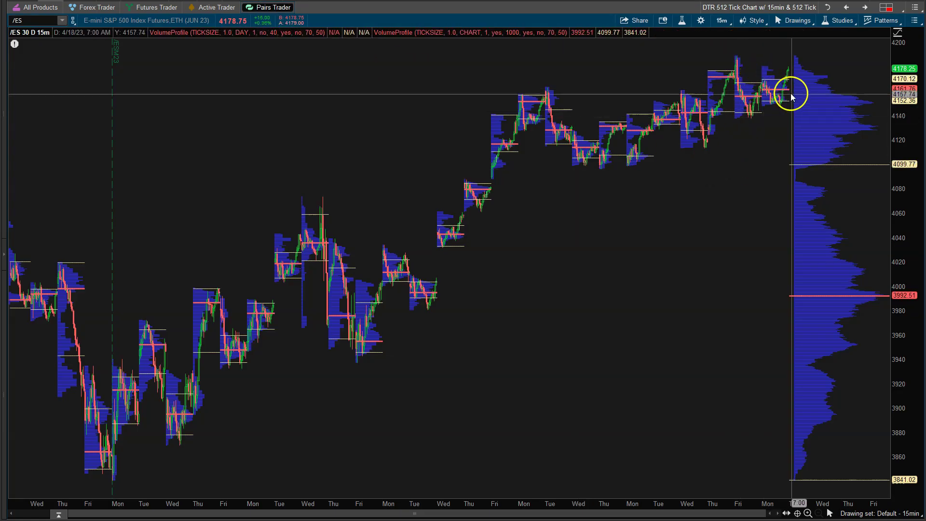
mouse_move(221, 36)
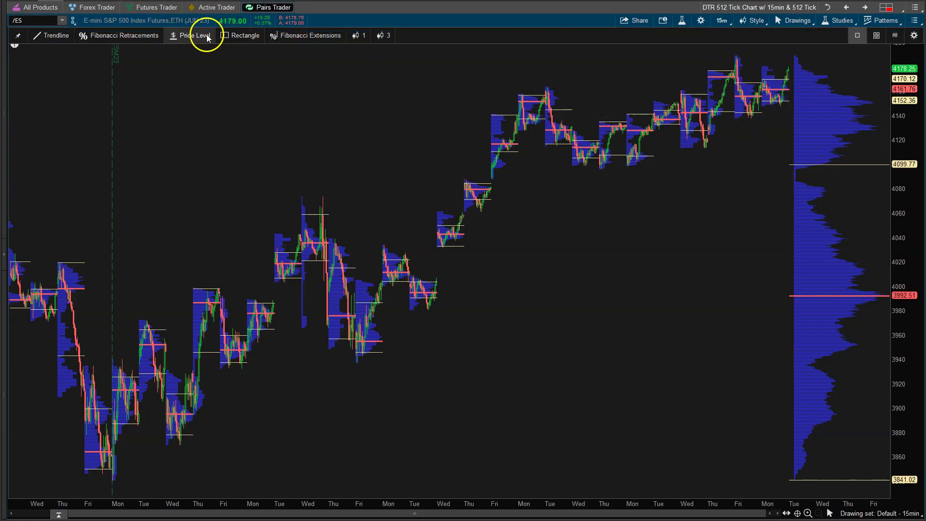
click(171, 36)
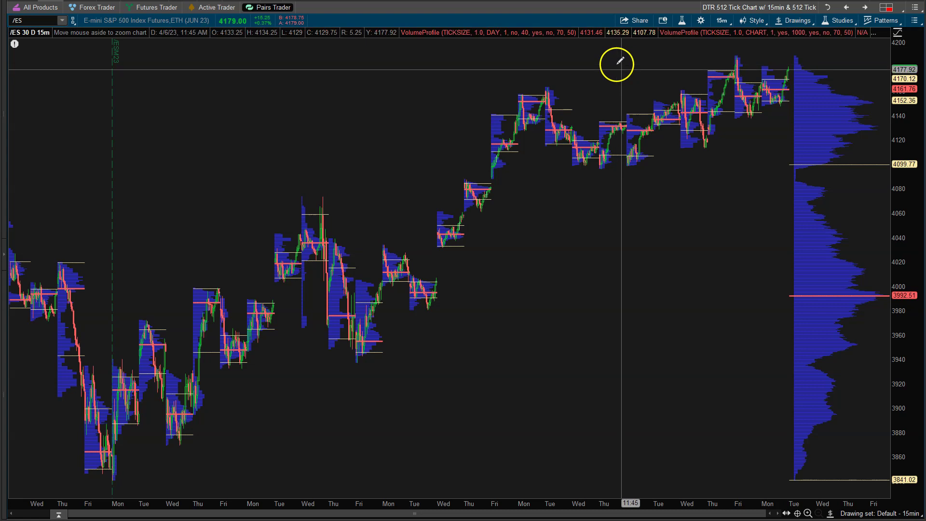
drag(620, 63, 918, 209)
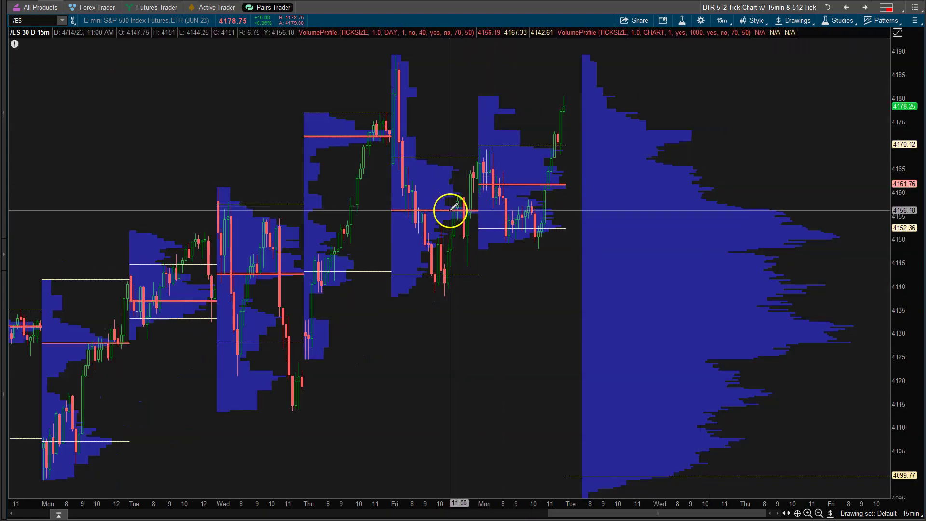
click(450, 210)
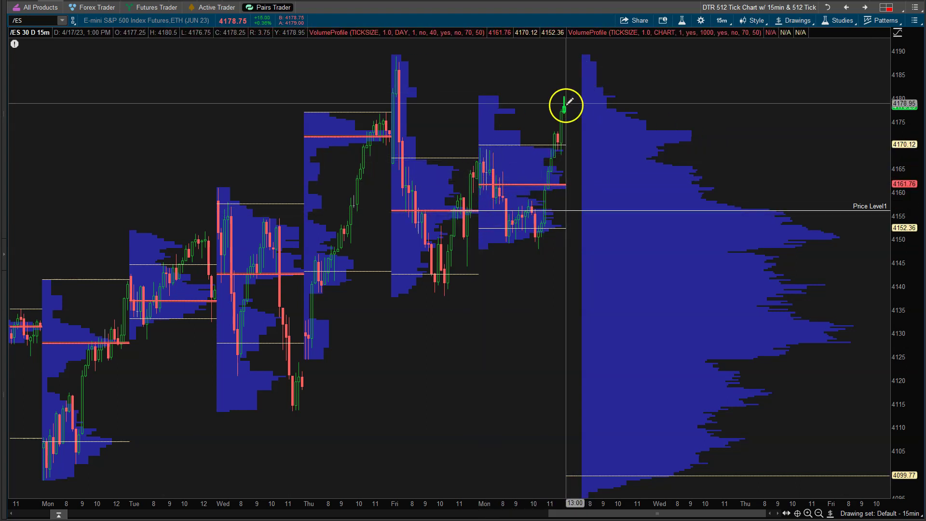
click(545, 185)
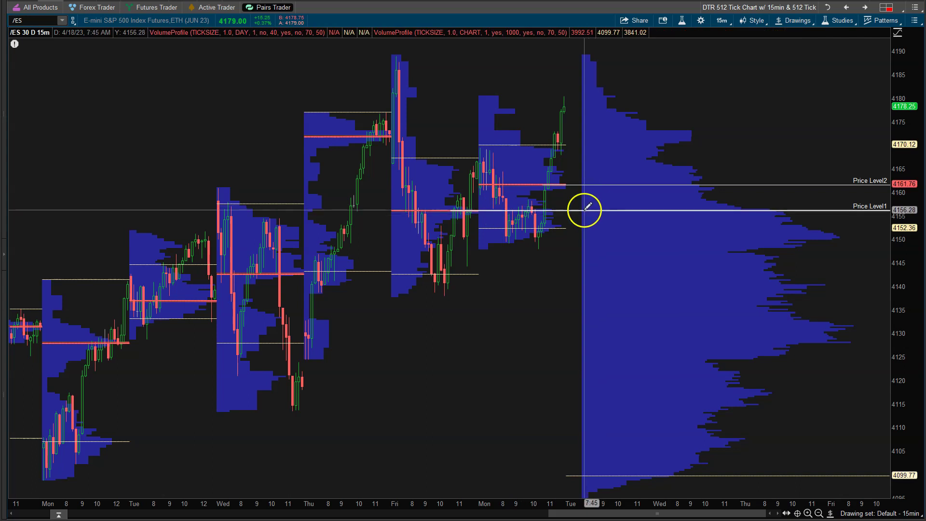
right_click(587, 210)
click(626, 264)
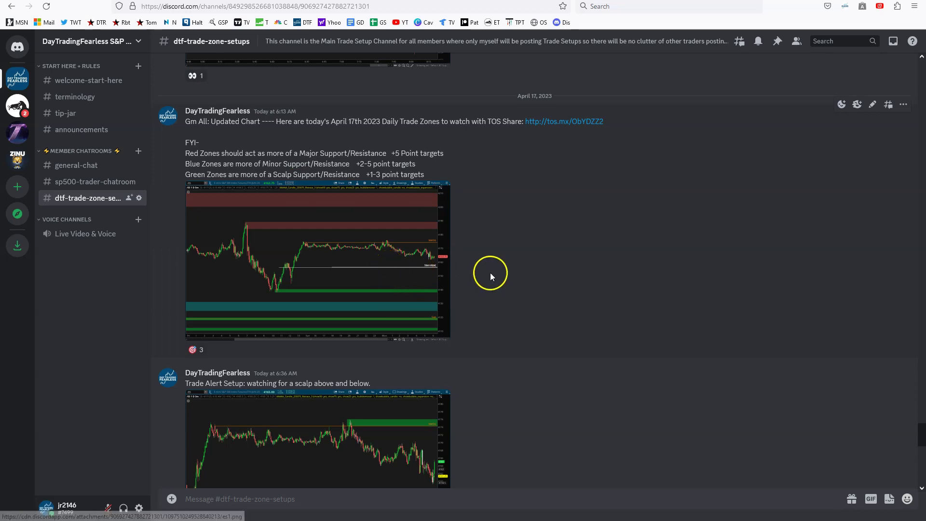
scroll(488, 275, down, 4)
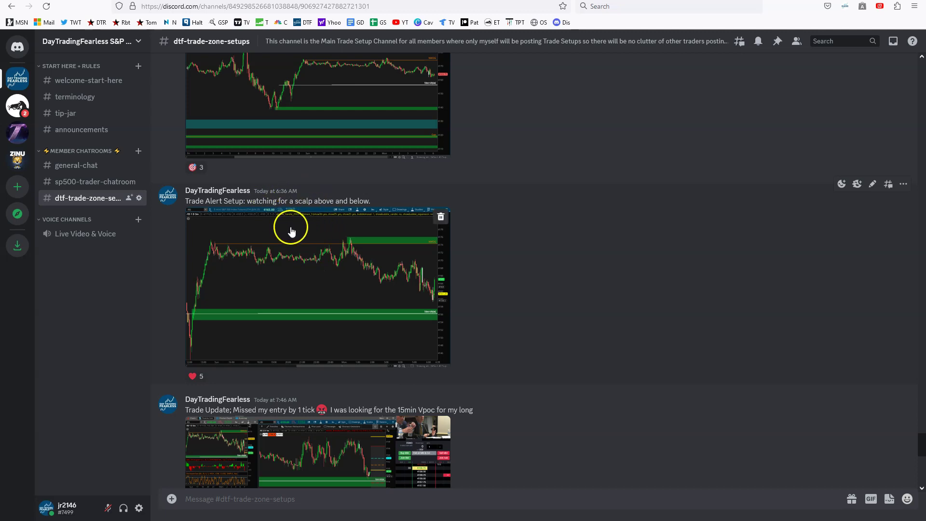
click(343, 252)
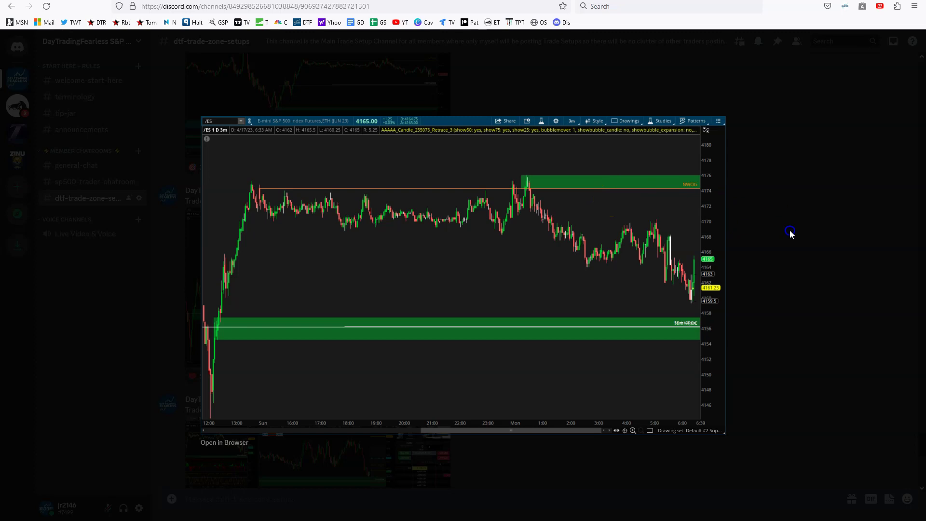
click(790, 233)
scroll(496, 224, up, 3)
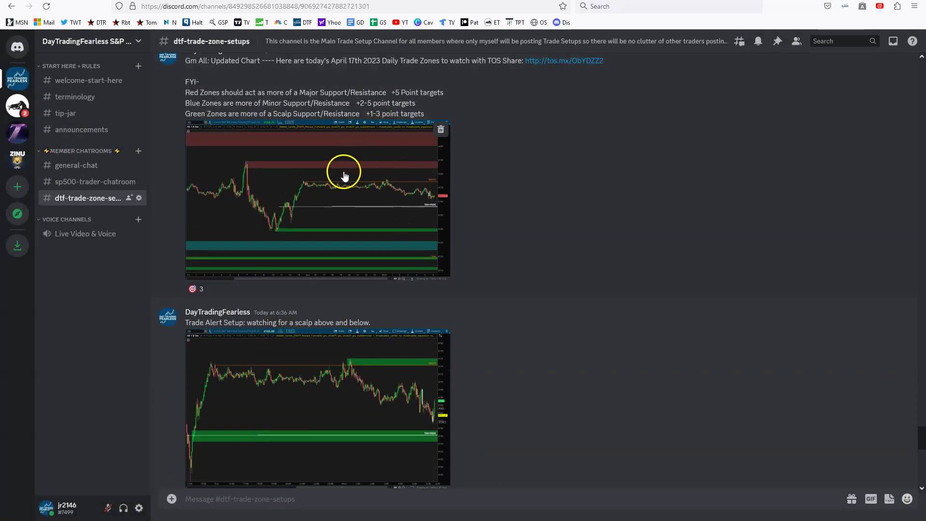
scroll(308, 203, up, 2)
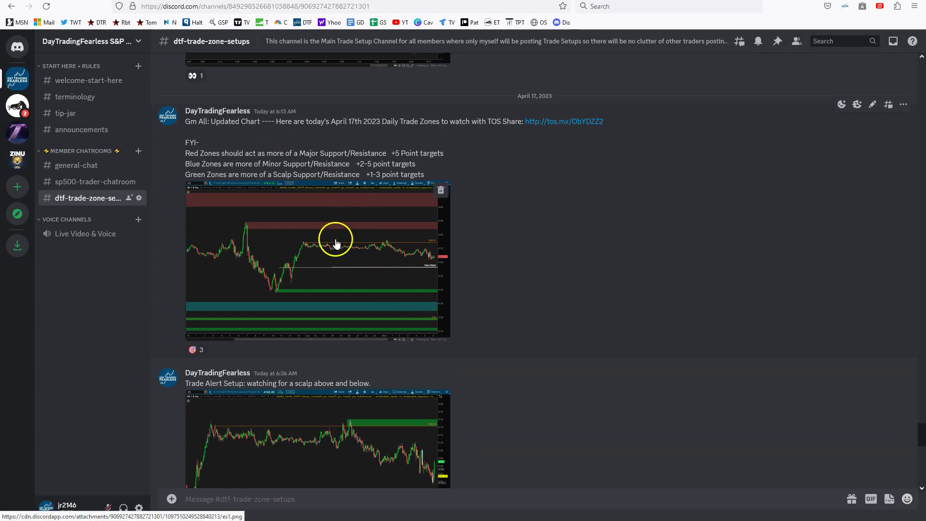
scroll(343, 237, down, 4)
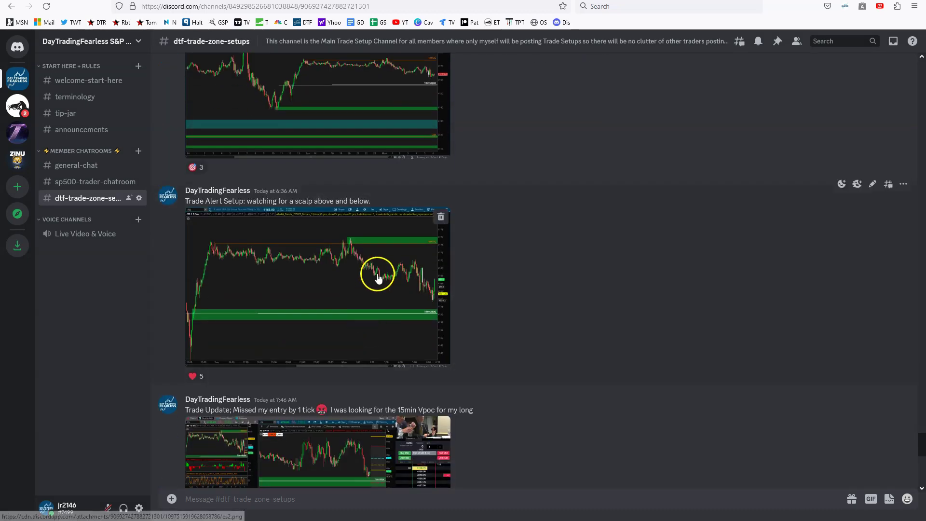
click(378, 279)
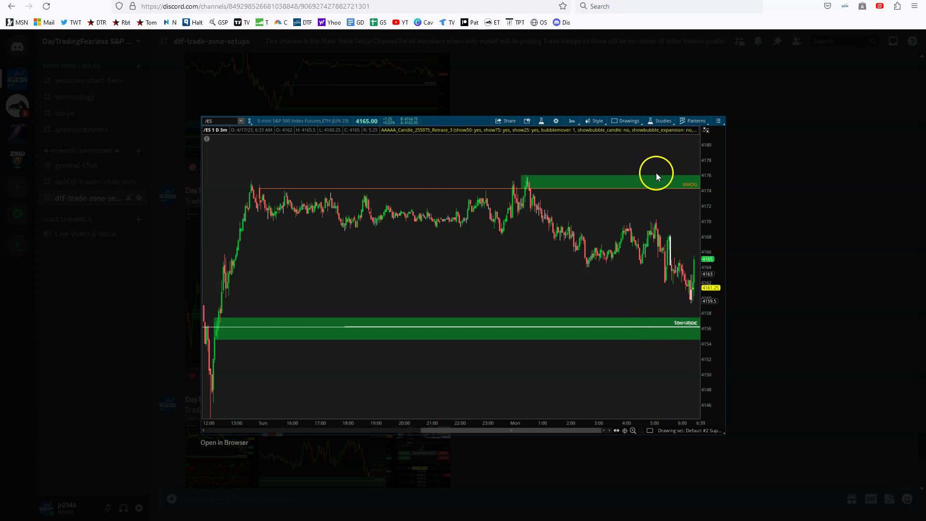
click(812, 181)
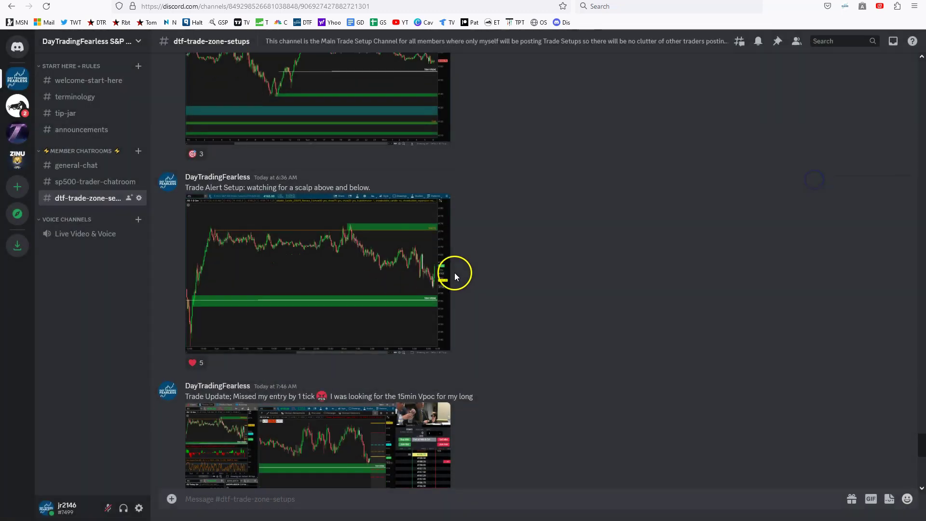
scroll(449, 273, down, 8)
click(356, 182)
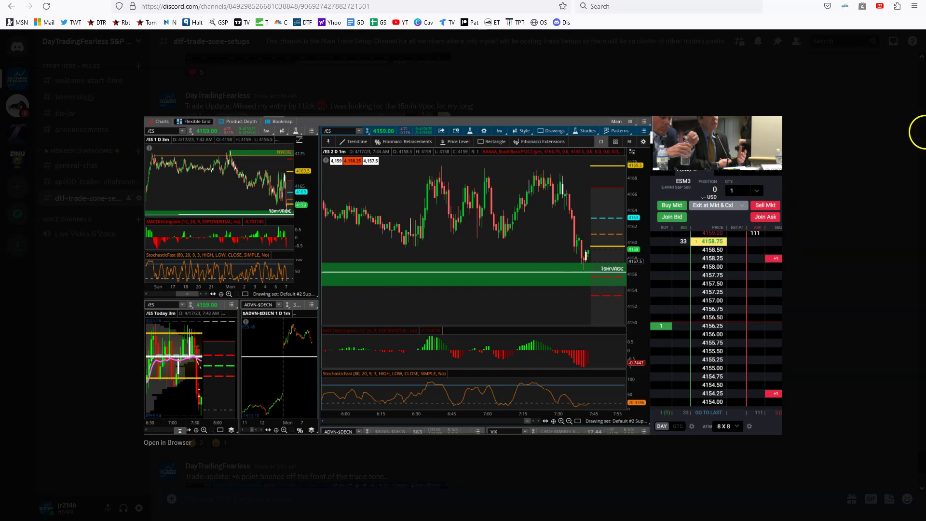
click(846, 205)
scroll(350, 242, down, 3)
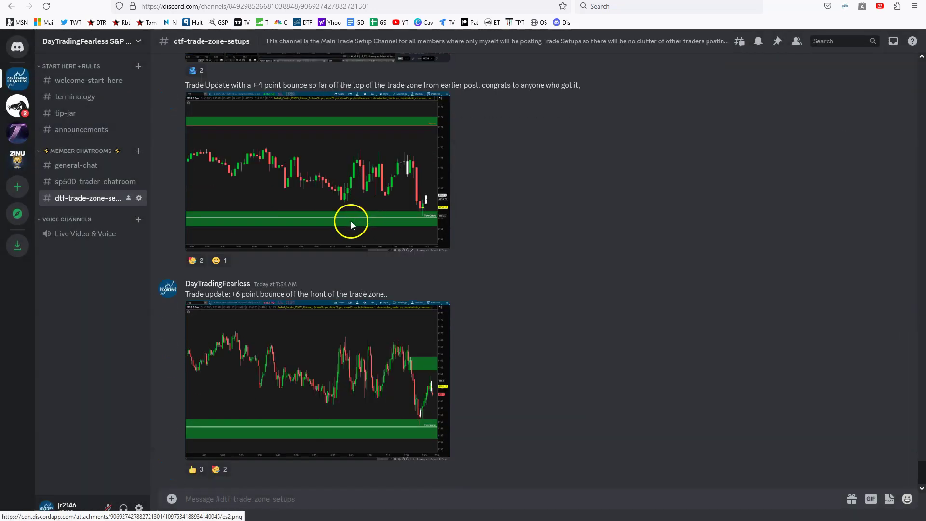
click(371, 172)
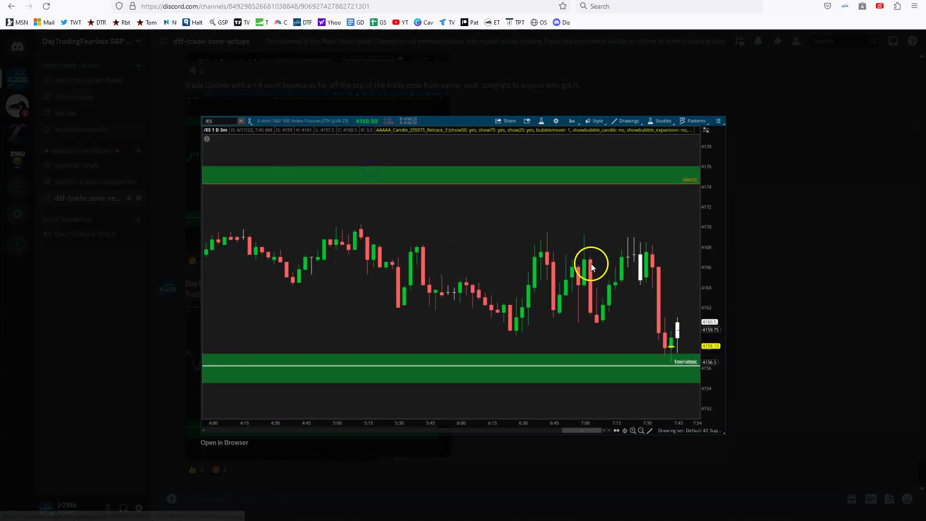
click(775, 259)
click(398, 401)
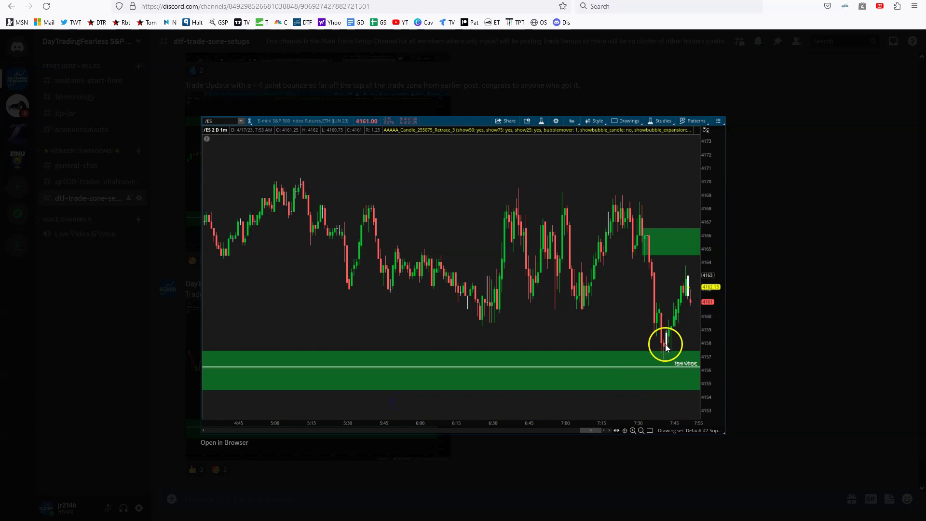
click(781, 261)
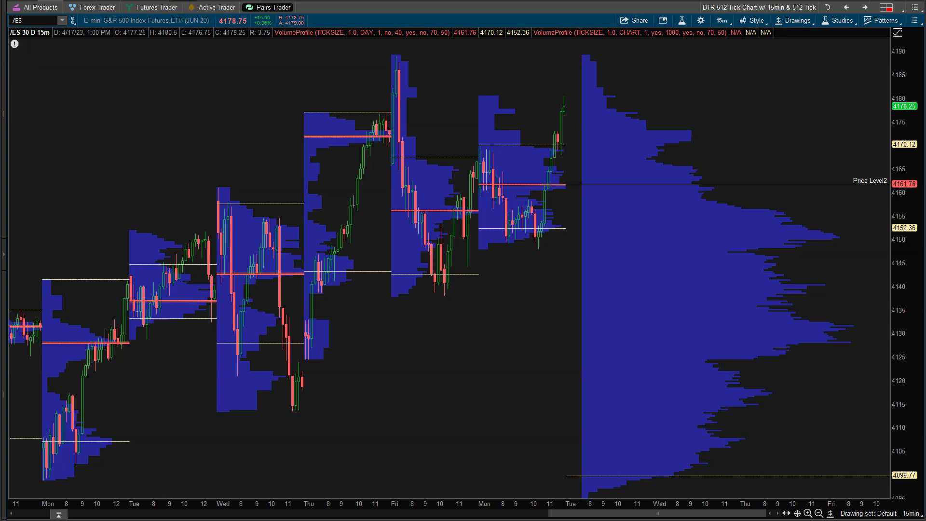
- Step through saved /ES views, past the 90-day 2-hour chart, to the 5-day 5-minute zones chart
click(184, 2)
click(865, 8)
click(865, 8)
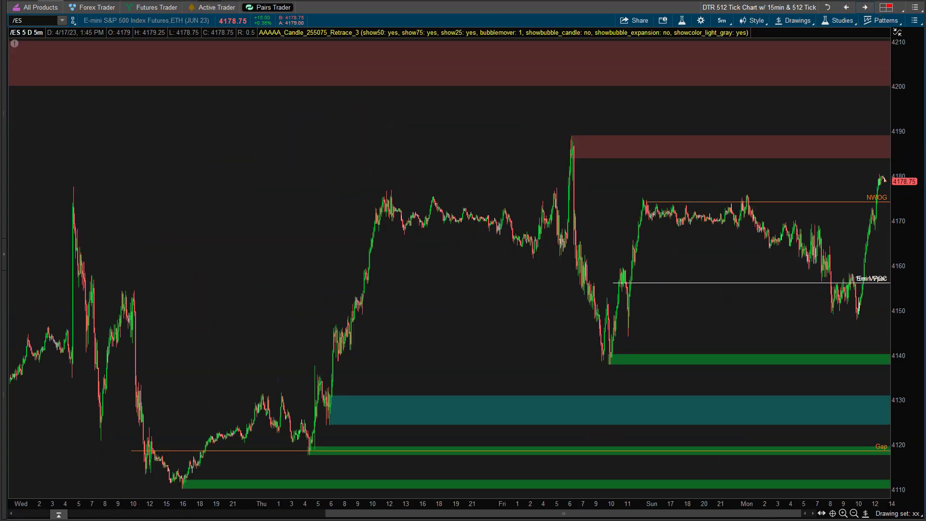
click(184, 4)
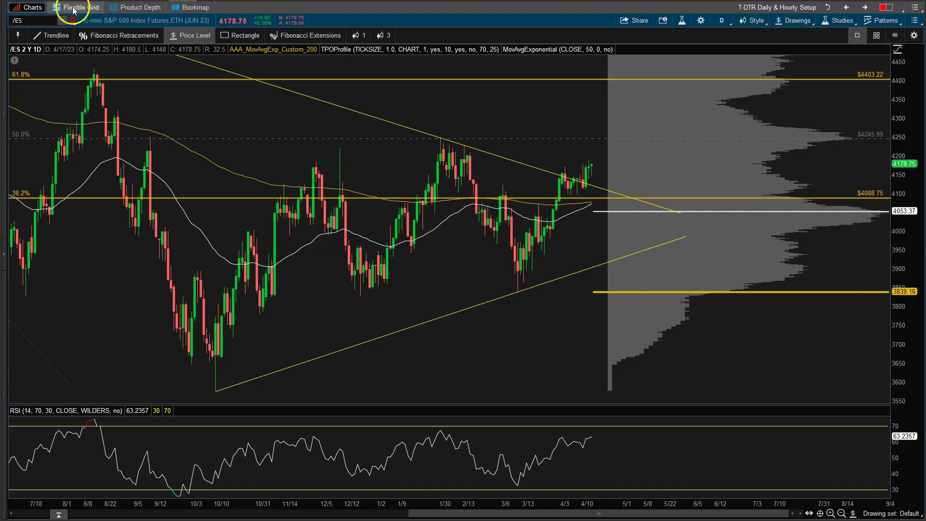
- In the multi-chart grid, rescale the /ES chart to 4140–4168 and apply the Default - 15min drawing set
click(77, 8)
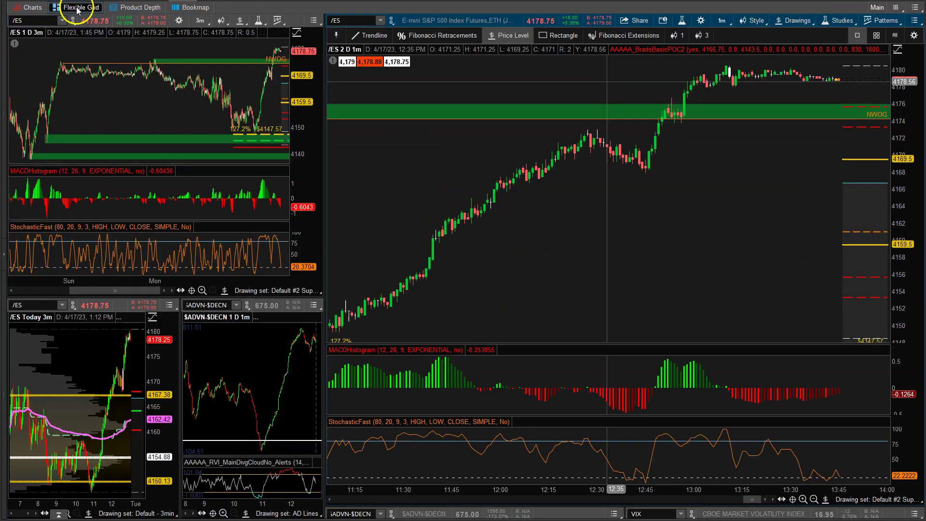
right_click(561, 74)
click(611, 95)
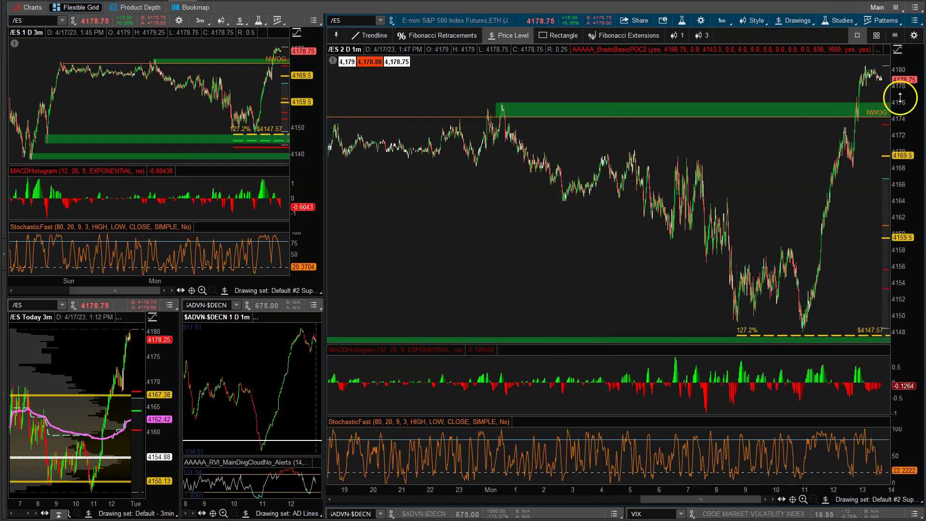
drag(899, 93, 902, 151)
drag(624, 176, 866, 371)
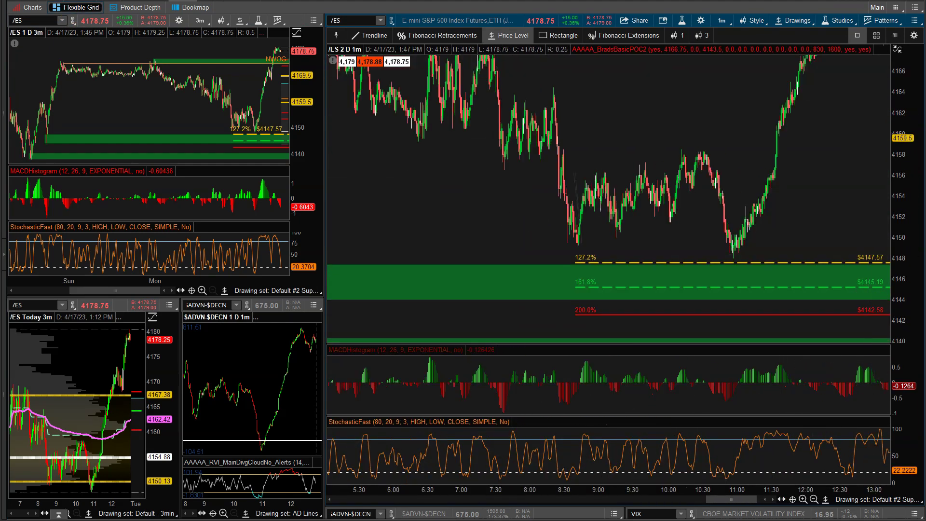
click(886, 503)
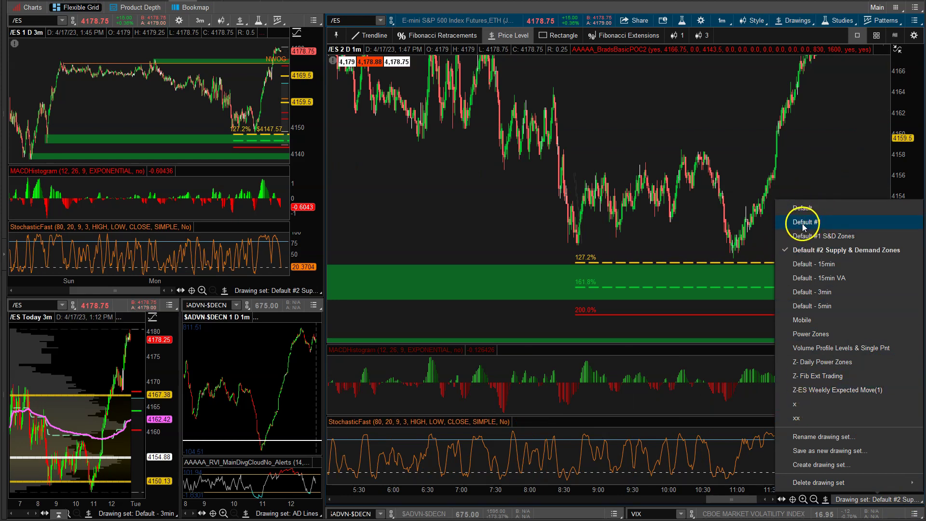
click(802, 263)
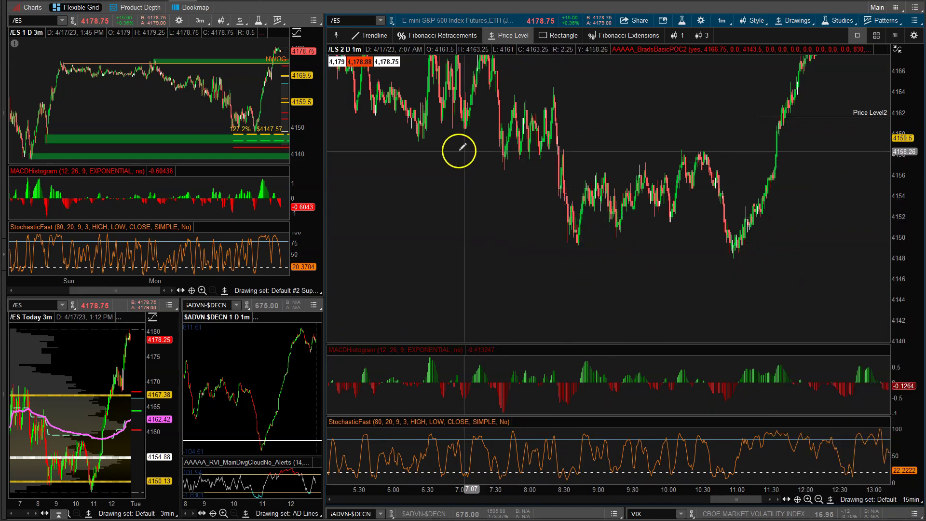
- Draw divergence trendlines along the 8:38–8:46 lows on price, and rising ones on MACD and Stochastic
mouse_move(446, 146)
mouse_down()
mouse_move(537, 207)
mouse_move(852, 265)
mouse_up()
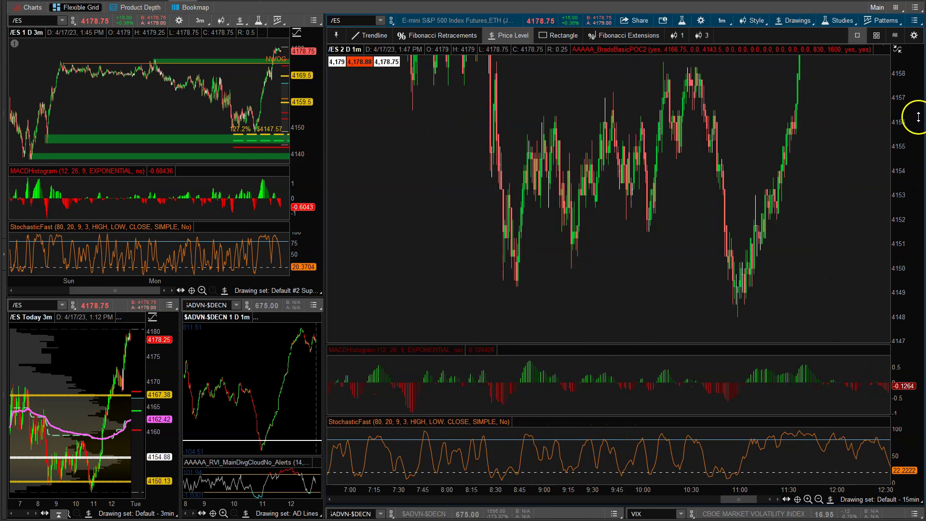
drag(919, 117, 654, 203)
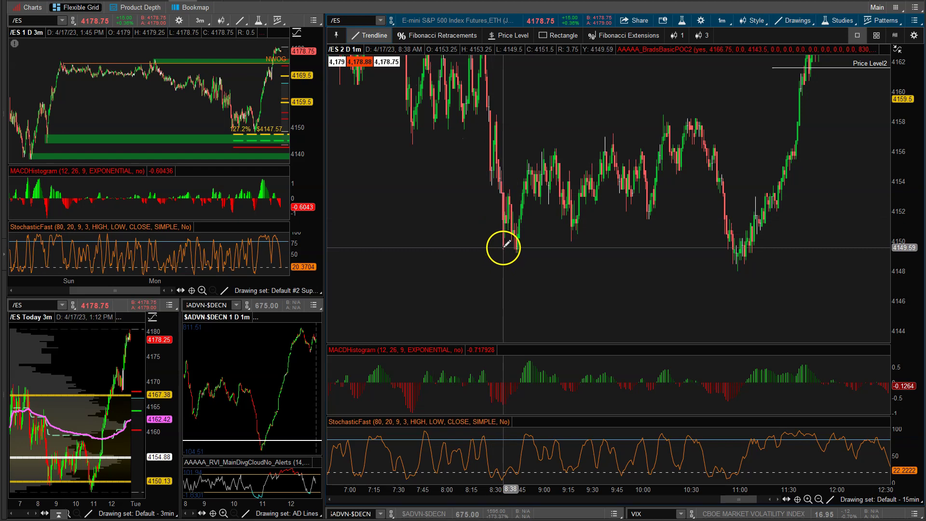
click(503, 247)
click(522, 256)
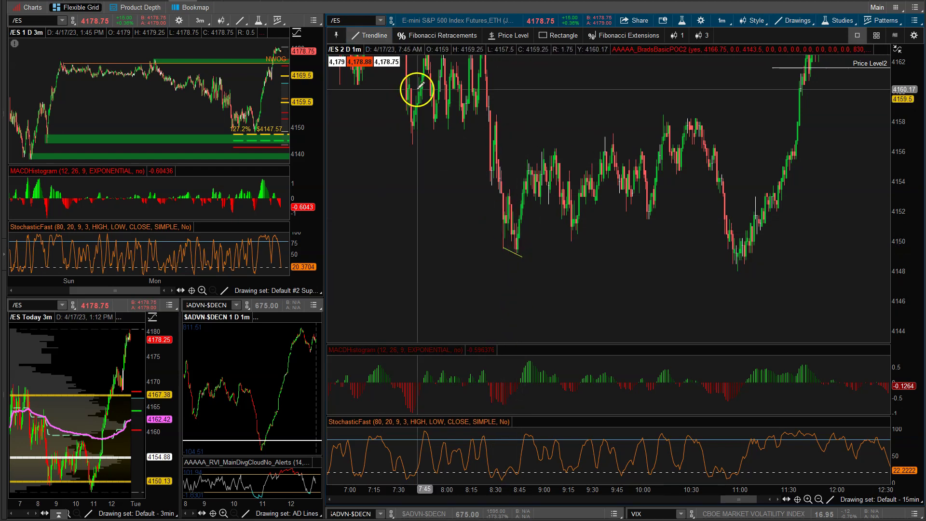
drag(418, 88, 637, 311)
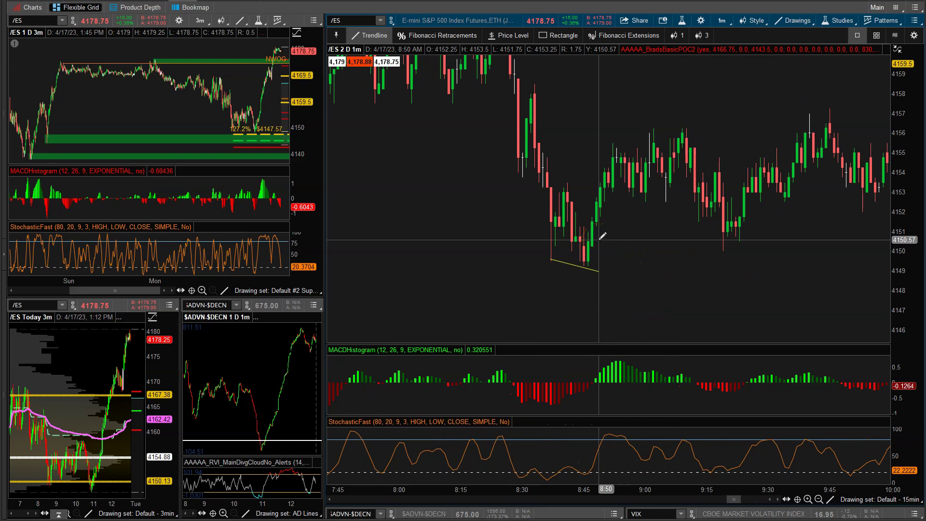
drag(553, 408, 602, 384)
drag(551, 482, 597, 470)
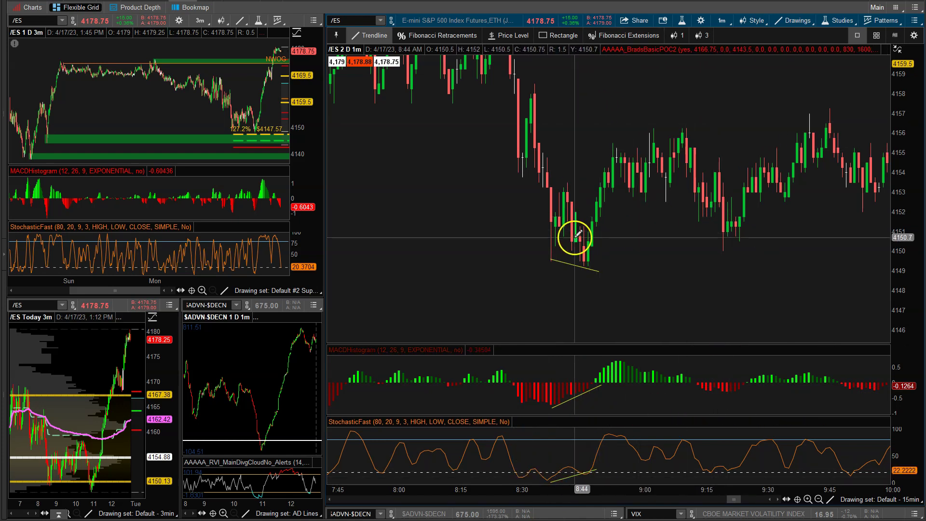
drag(570, 259, 584, 264)
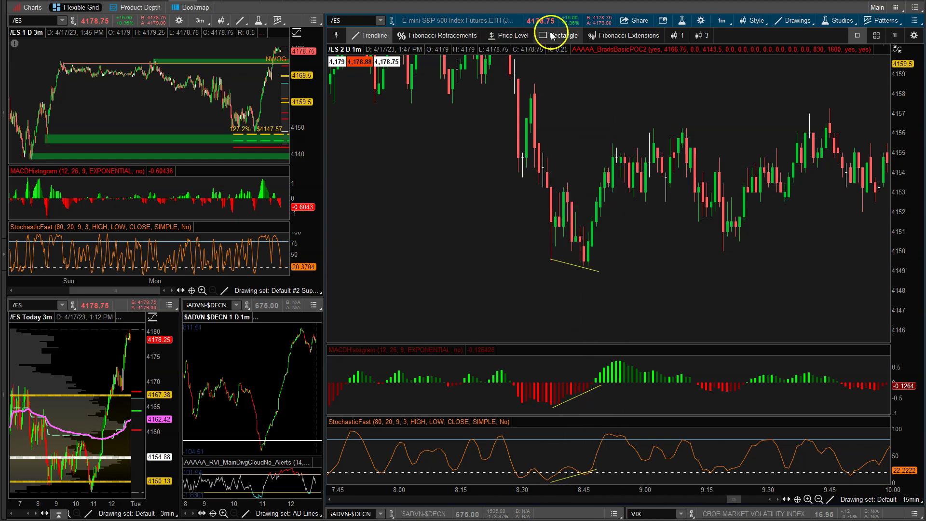
mouse_move(506, 139)
mouse_down()
mouse_move(637, 338)
mouse_move(704, 292)
mouse_up()
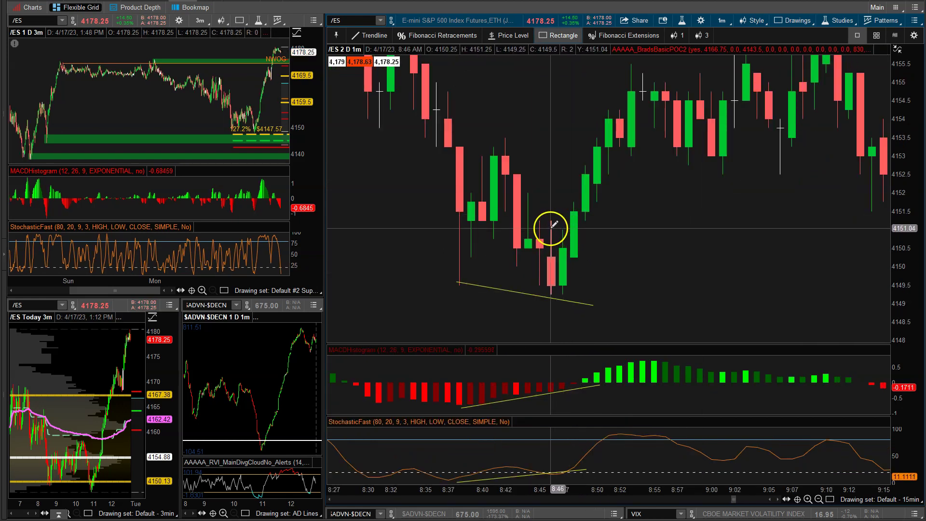
- Draw a green rectangle from the 8:46 low, set it to 4149.25–4151, and extend it right
mouse_move(553, 230)
mouse_down()
mouse_move(564, 286)
mouse_move(687, 293)
mouse_up()
right_click(684, 289)
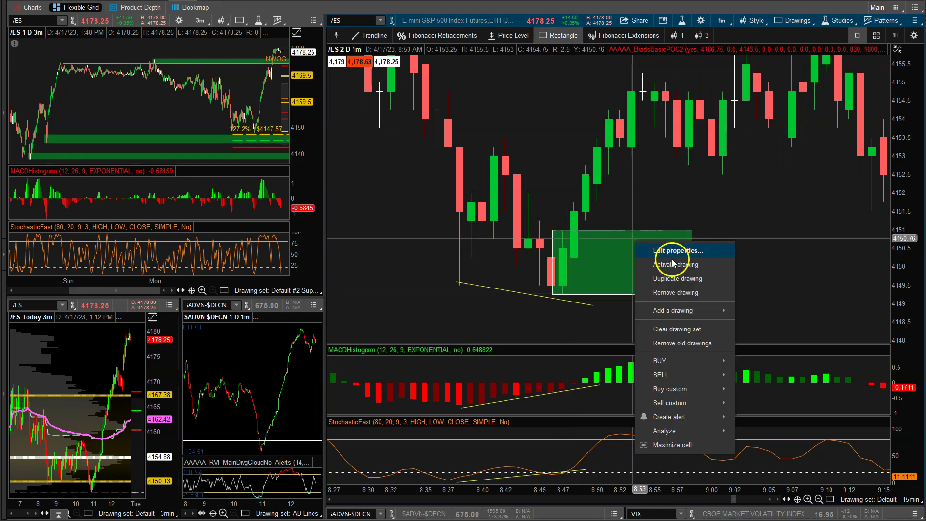
click(671, 246)
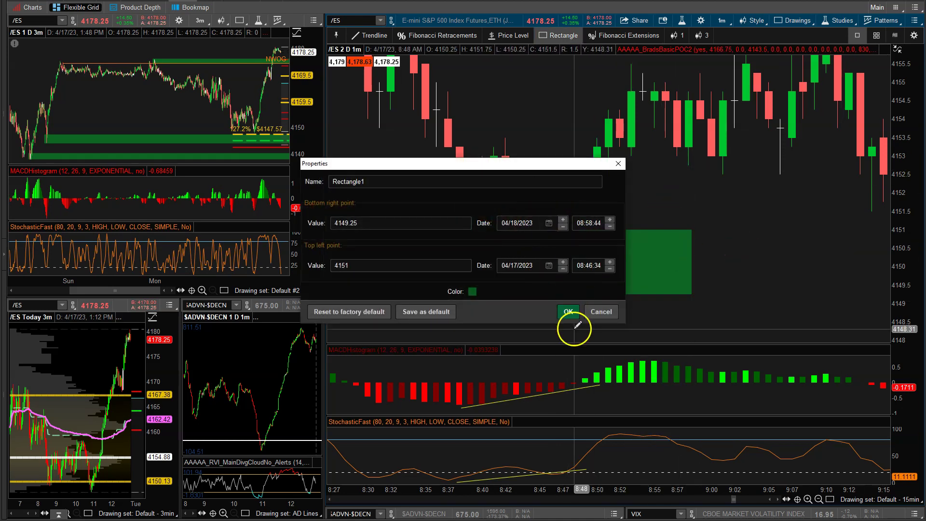
click(568, 313)
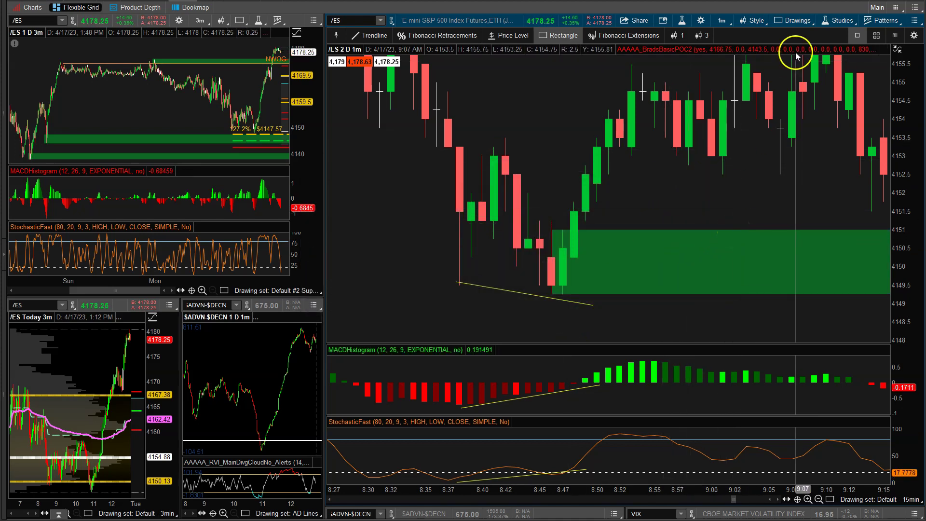
- Autozoom the /ES 1-minute chart, then zoom and pan toward the afternoon rally
right_click(741, 177)
click(768, 191)
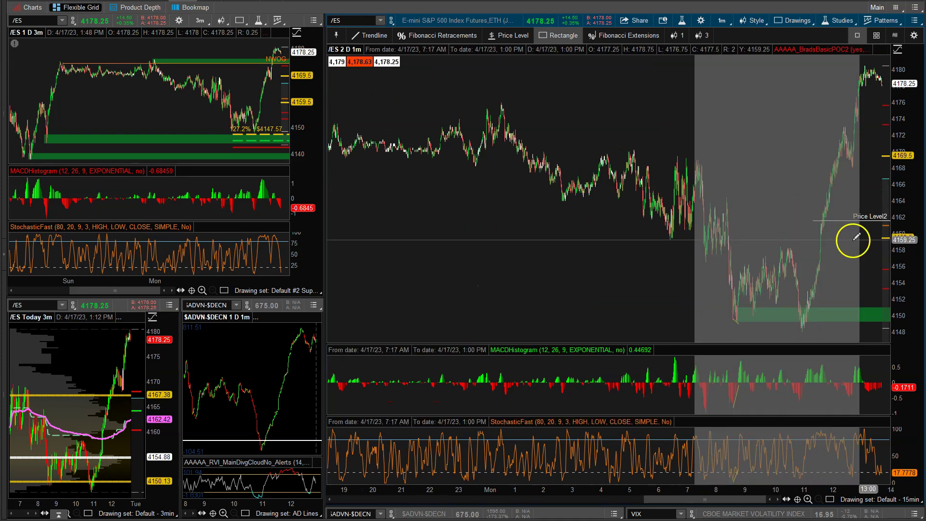
drag(555, 275, 577, 300)
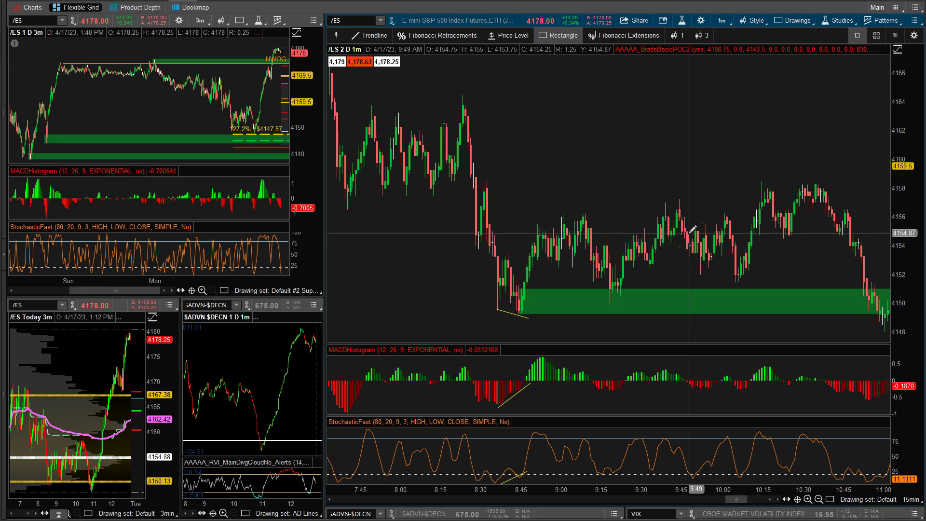
drag(875, 215, 735, 140)
right_click(715, 102)
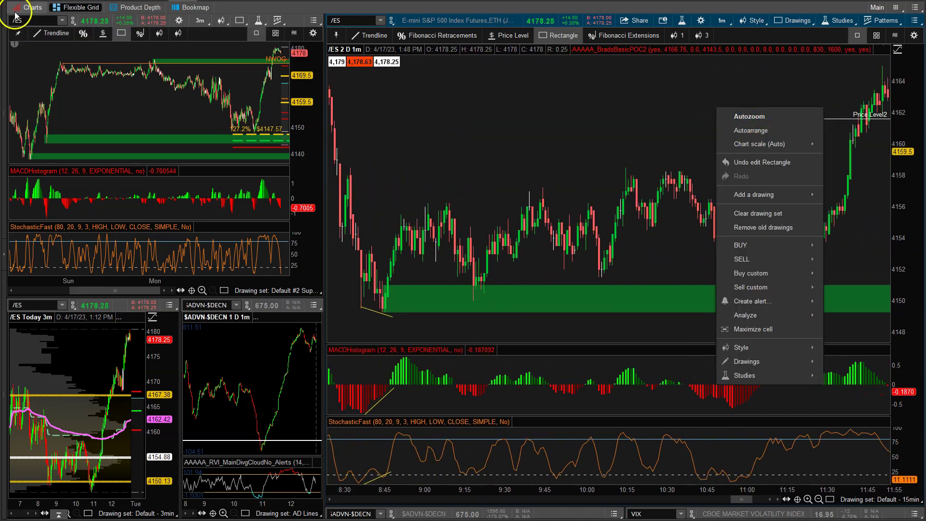
- Apply the x drawing set to the /ES grid chart and zoom in on Monday's action near NWOG
click(33, 7)
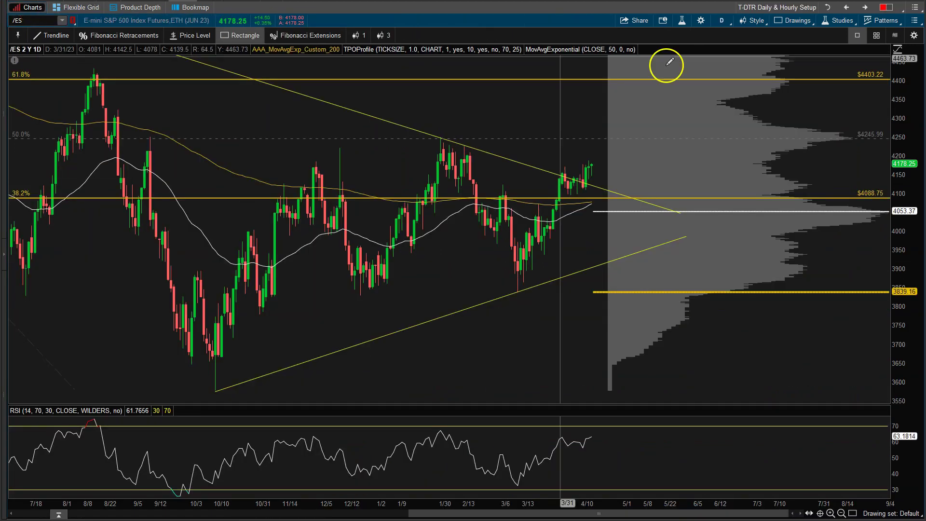
click(88, 14)
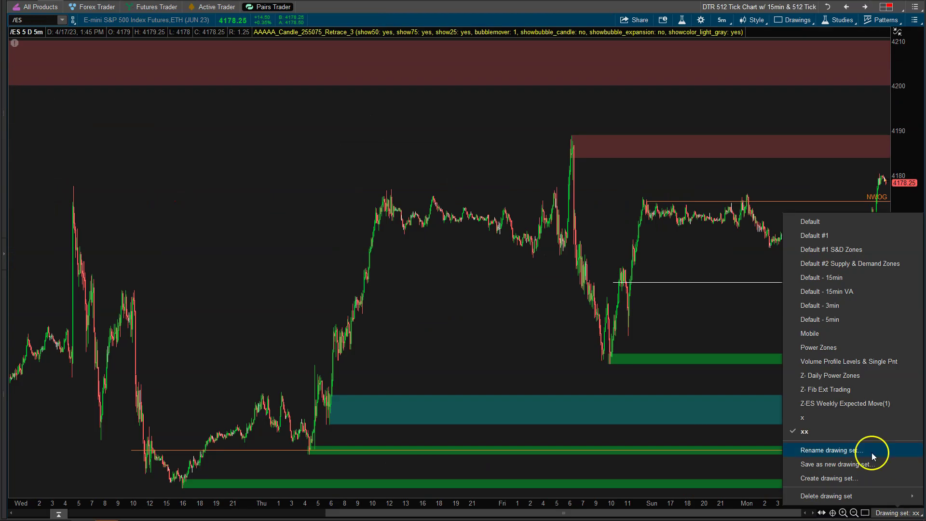
click(836, 418)
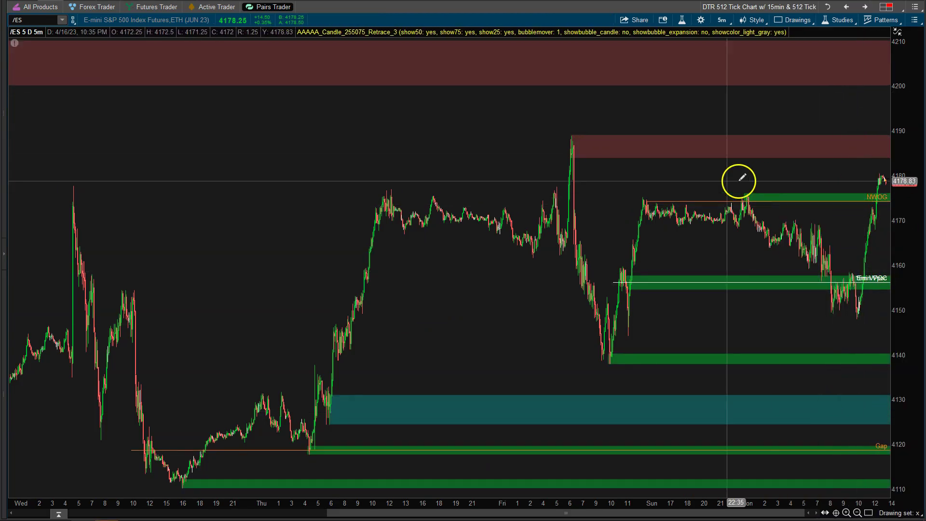
drag(687, 169, 916, 311)
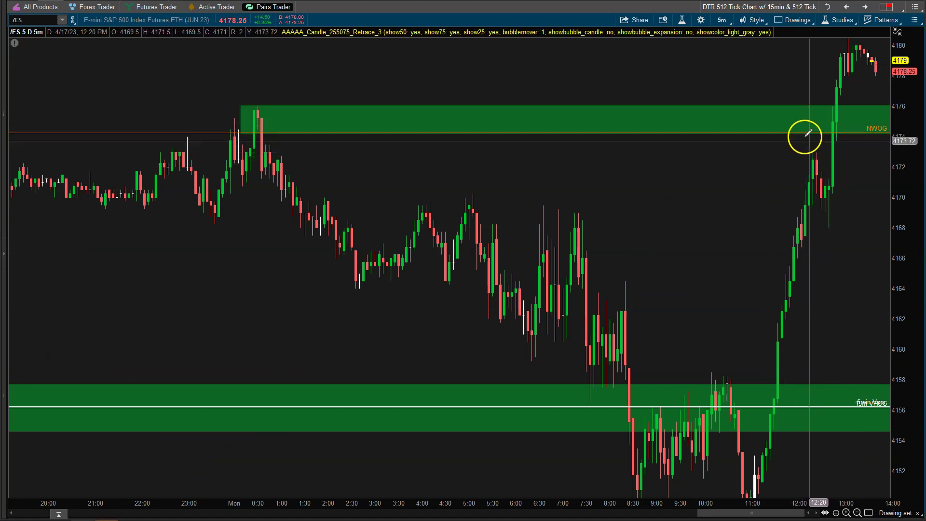
- Set the /ES chart to 2 D : 1m, autozoom and compress the scale, then select the red supply zone
click(720, 21)
click(682, 69)
drag(776, 159, 921, 192)
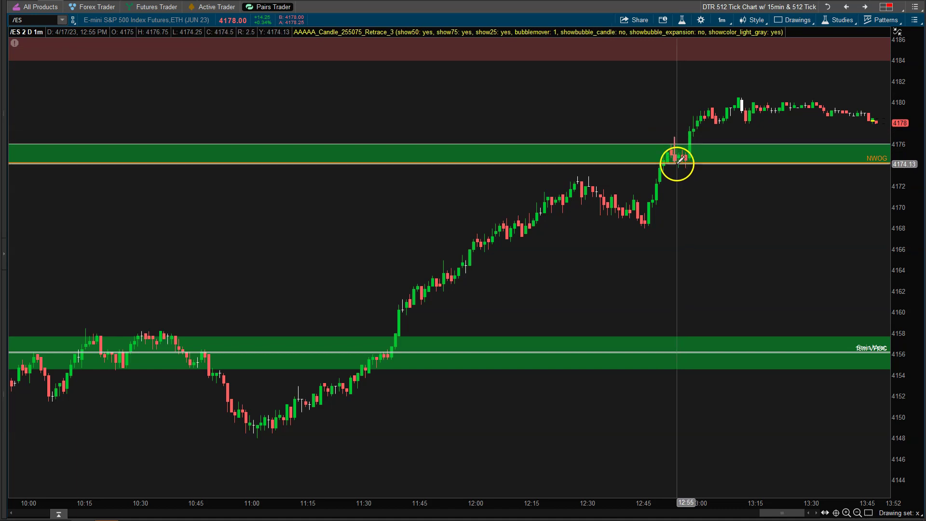
right_click(604, 105)
click(640, 118)
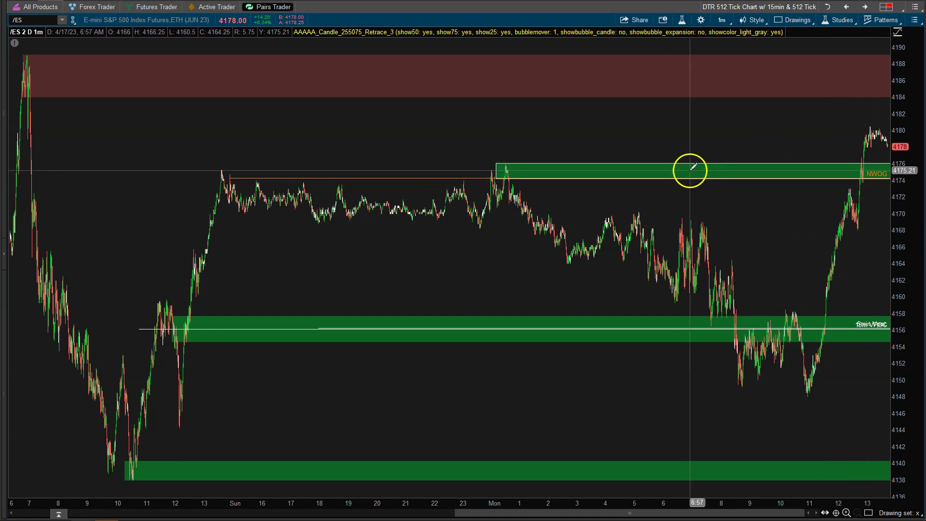
drag(913, 79, 902, 133)
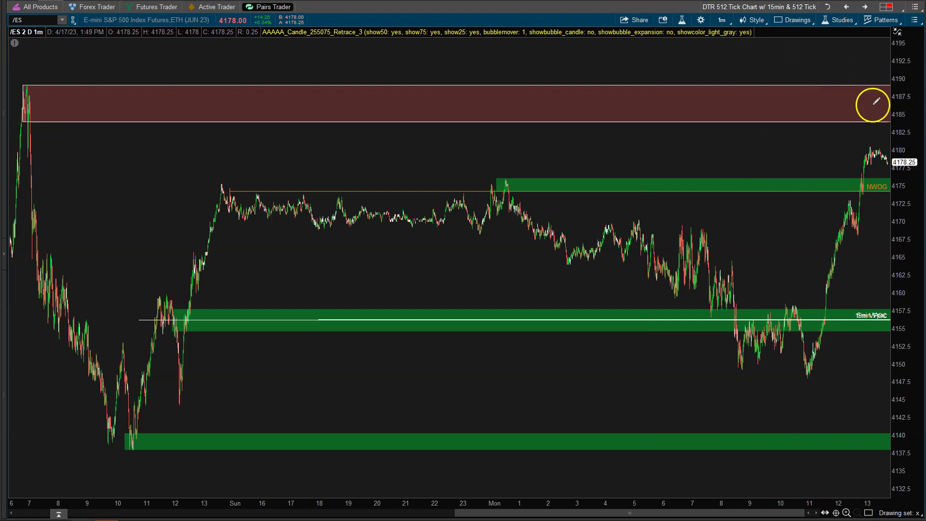
mouse_move(849, 103)
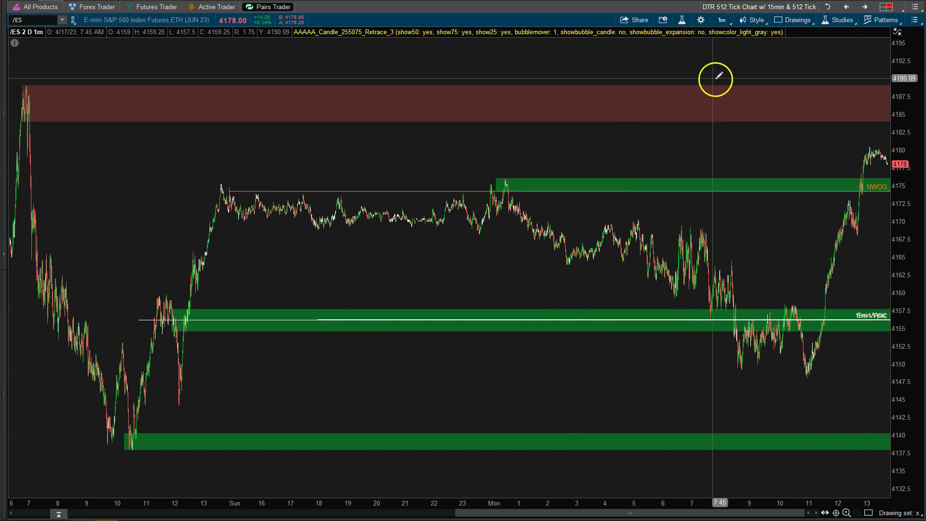
click(246, 107)
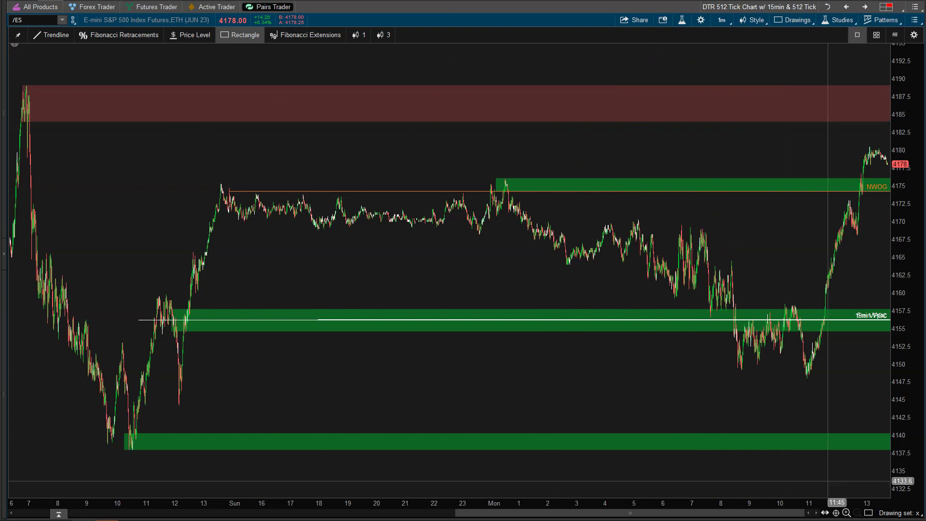
- Apply the Default - 15min drawing set and choose the 20 D : 15m timeframe
click(899, 513)
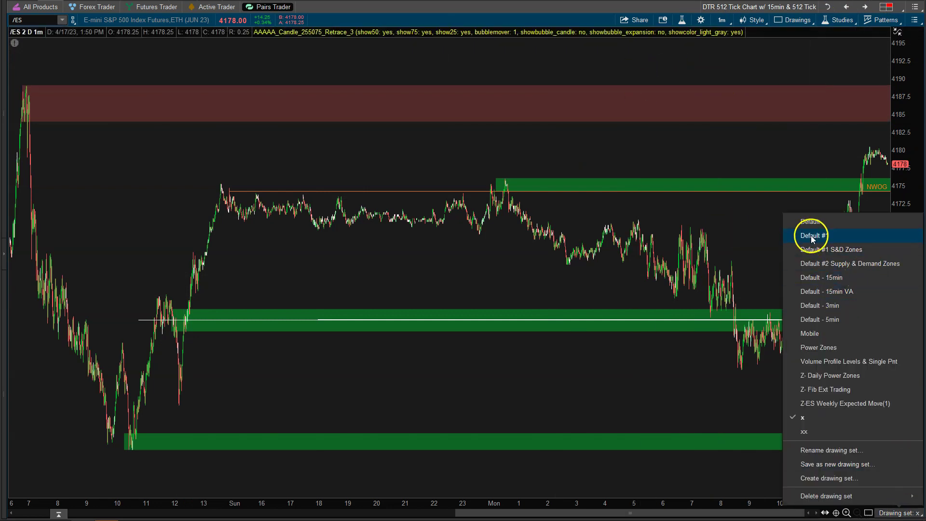
click(813, 281)
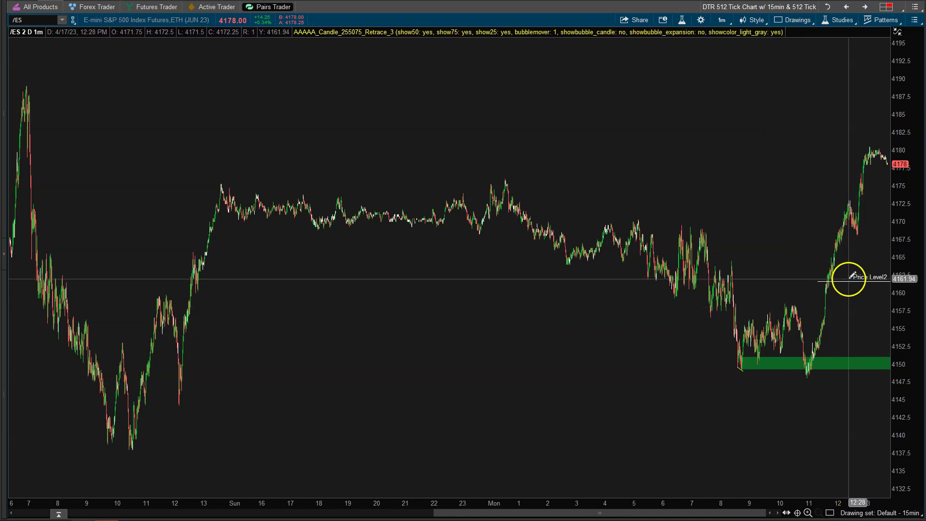
right_click(864, 294)
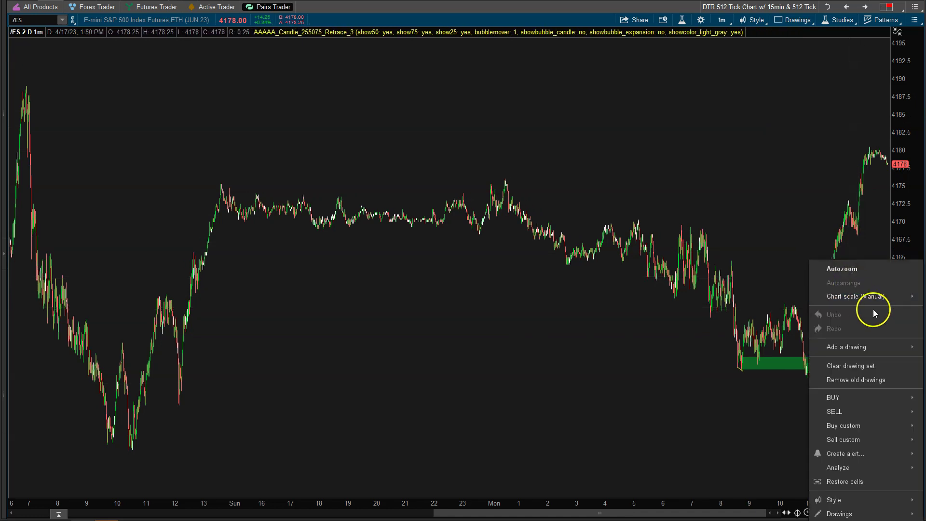
click(728, 23)
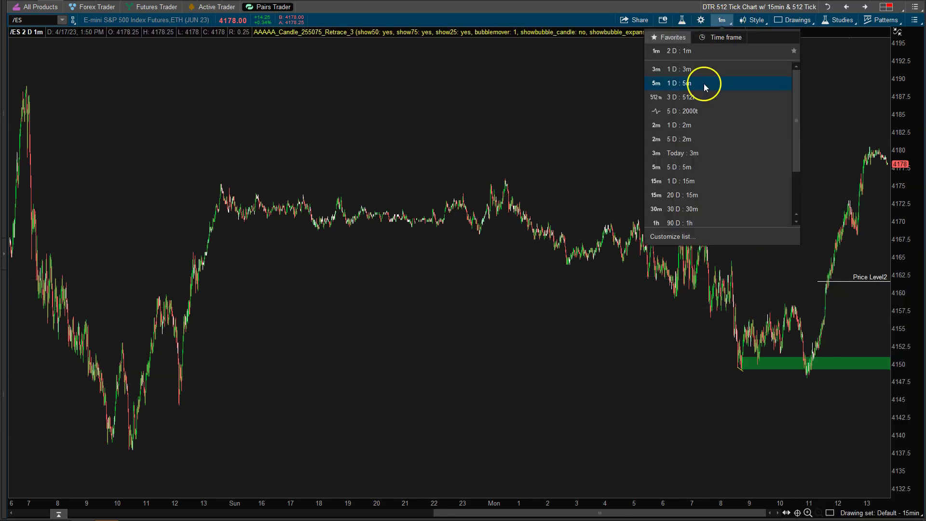
click(687, 196)
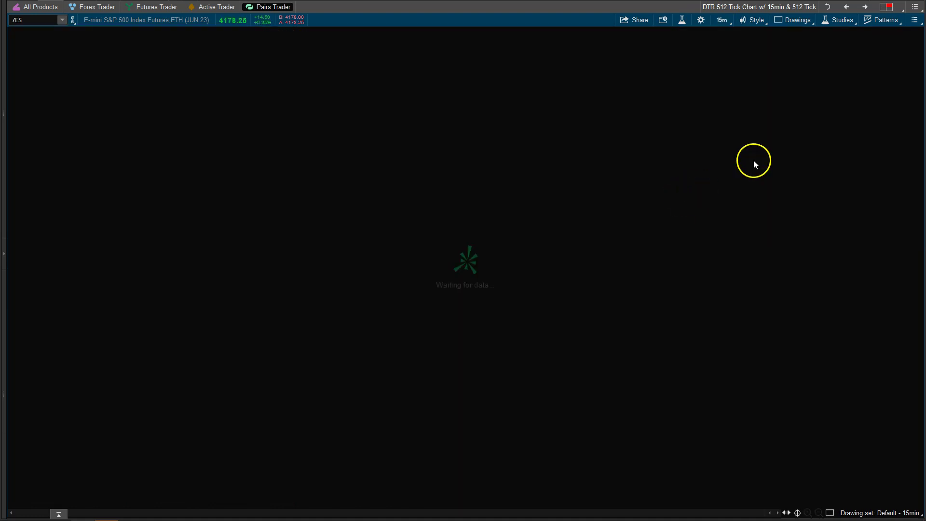
- Draw a trendline from Tuesday's 4171.27 high to 4191.57 above Friday's high, extended right
drag(902, 141, 893, 310)
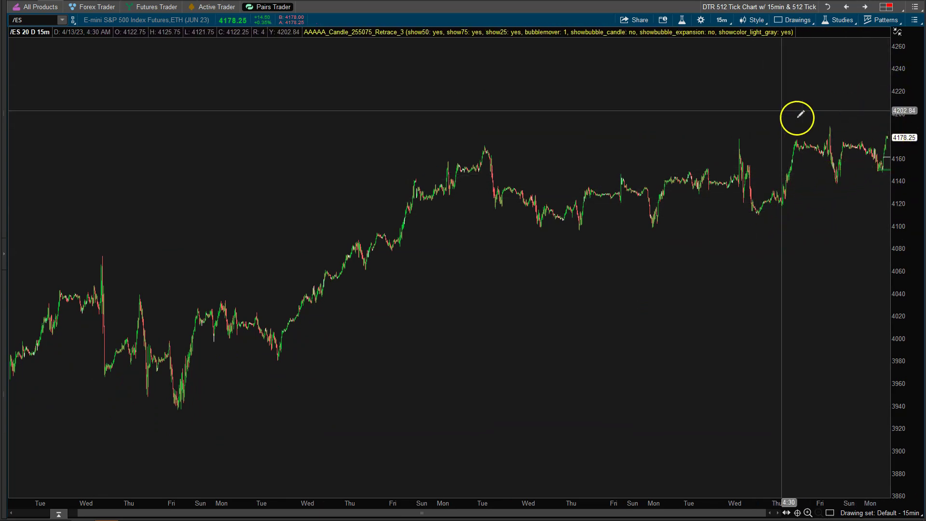
drag(358, 67, 920, 284)
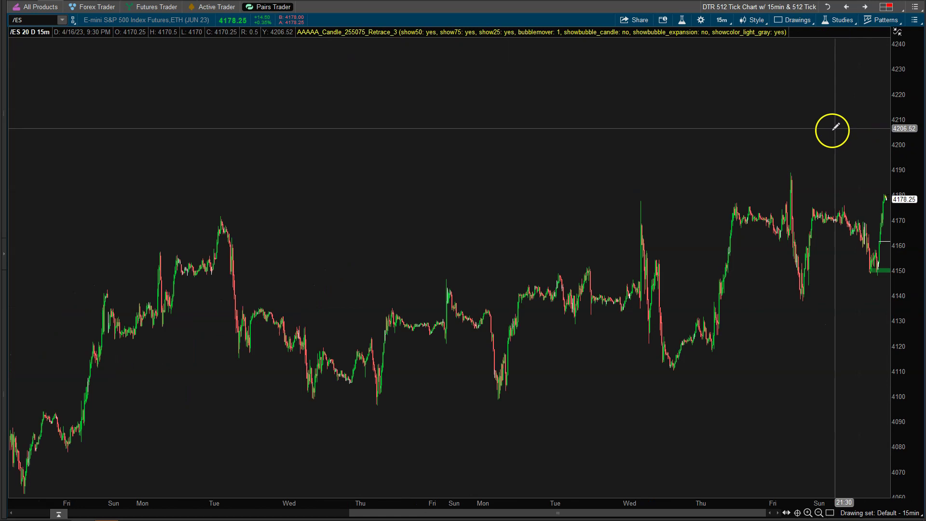
click(52, 34)
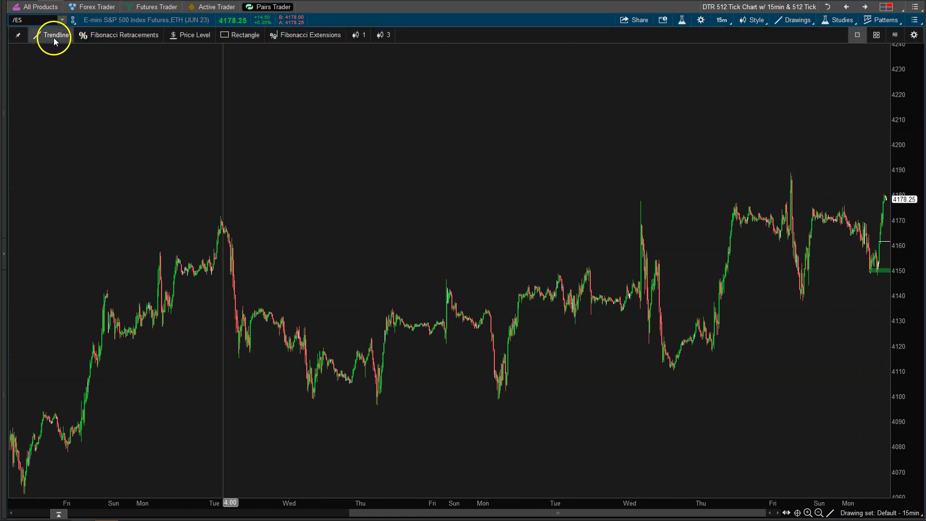
click(226, 216)
click(862, 163)
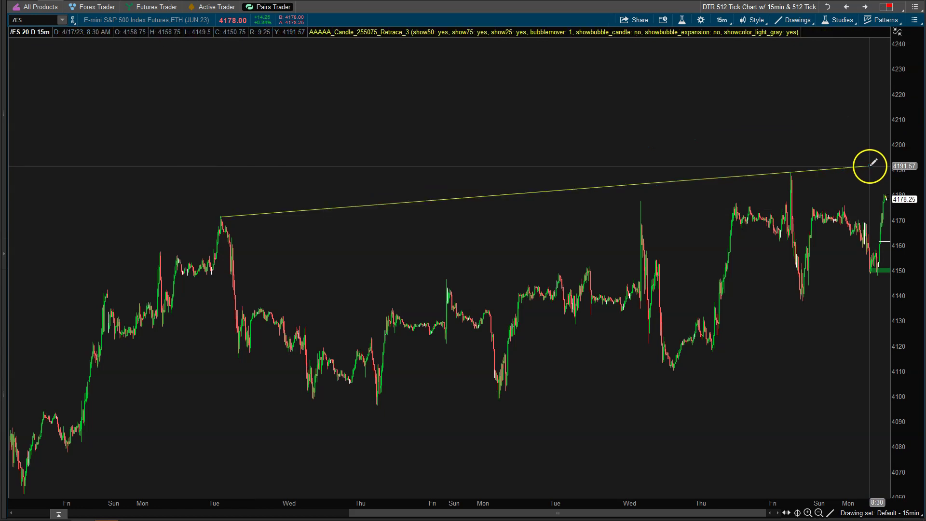
right_click(844, 170)
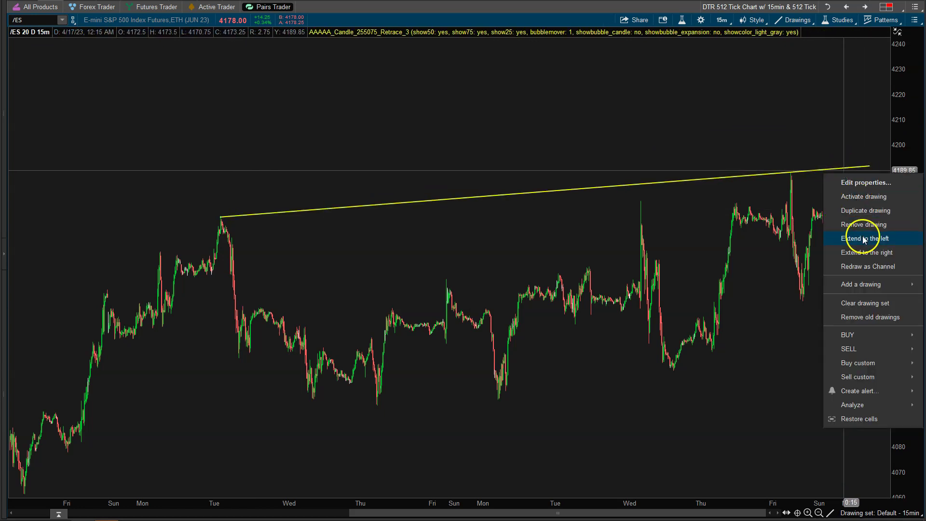
click(849, 254)
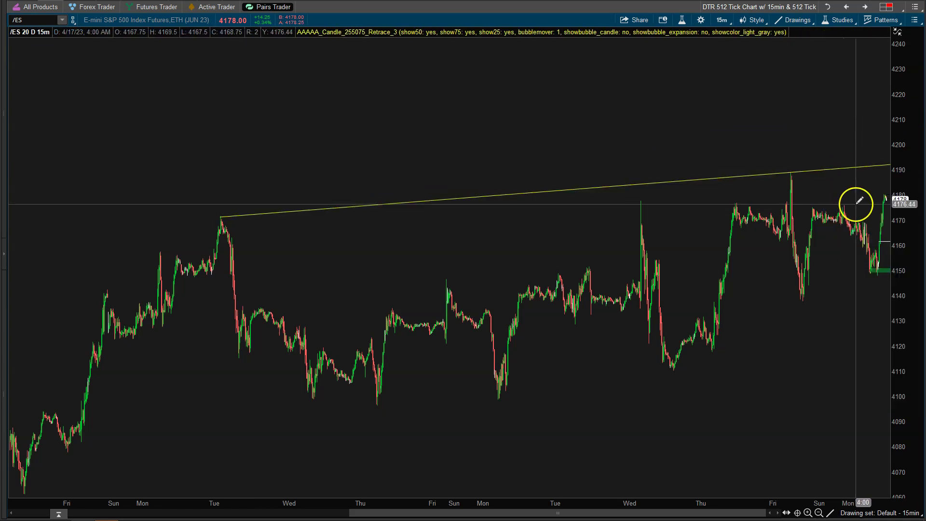
click(895, 160)
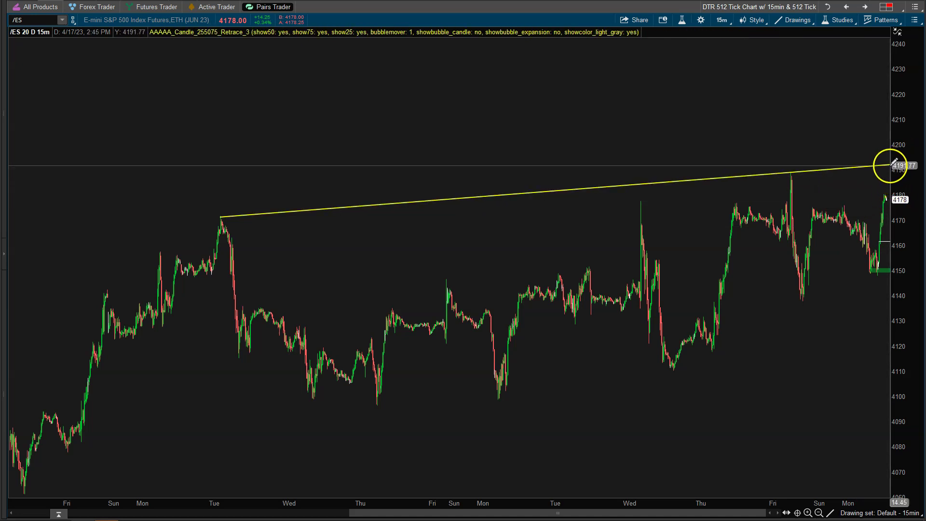
mouse_move(895, 160)
mouse_down()
mouse_move(894, 146)
mouse_move(889, 163)
mouse_up()
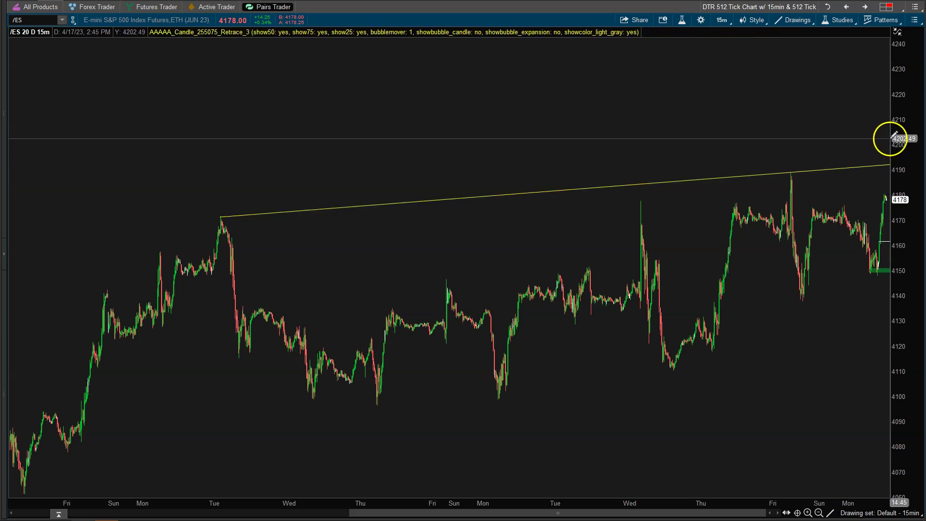
- Draw a lower trendline from Monday's ~4100 low to Wednesday's low, extended right
right_click(525, 195)
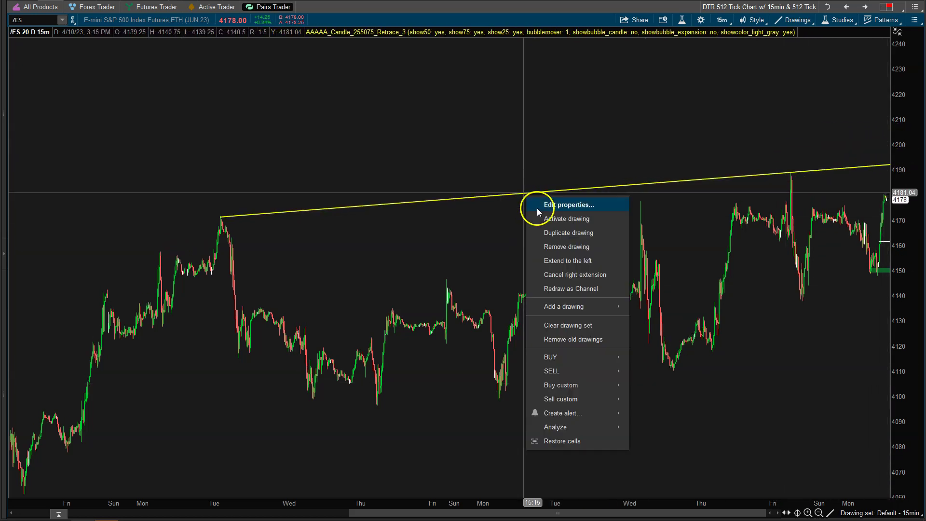
click(568, 21)
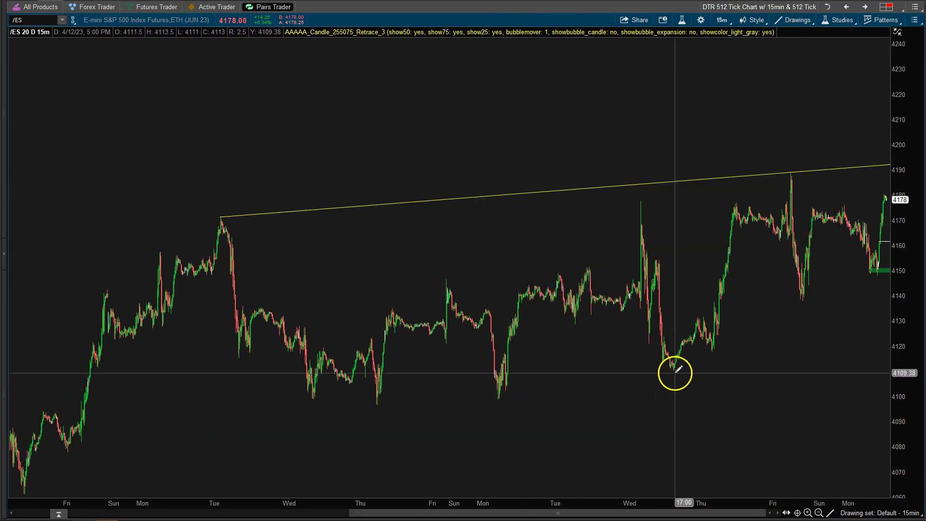
mouse_move(498, 401)
mouse_down()
mouse_move(780, 332)
mouse_move(919, 385)
mouse_move(874, 334)
mouse_up()
right_click(843, 343)
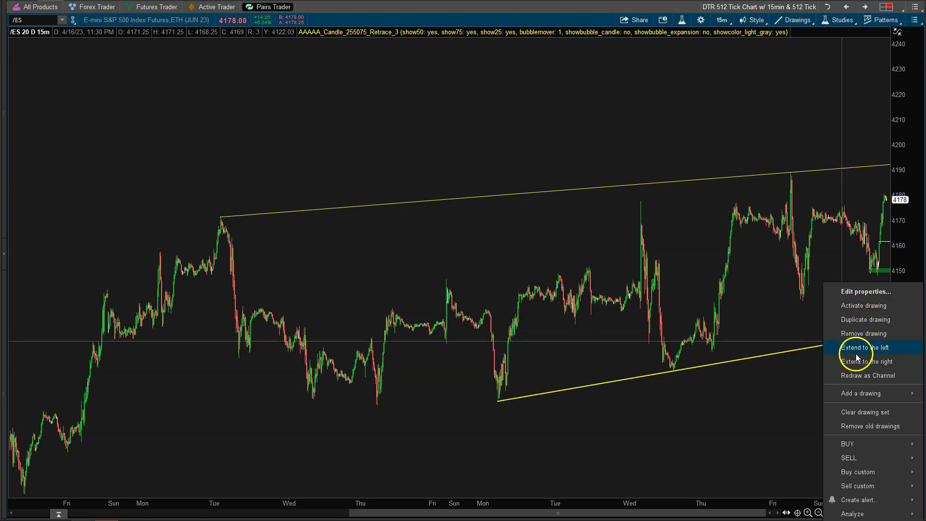
click(857, 362)
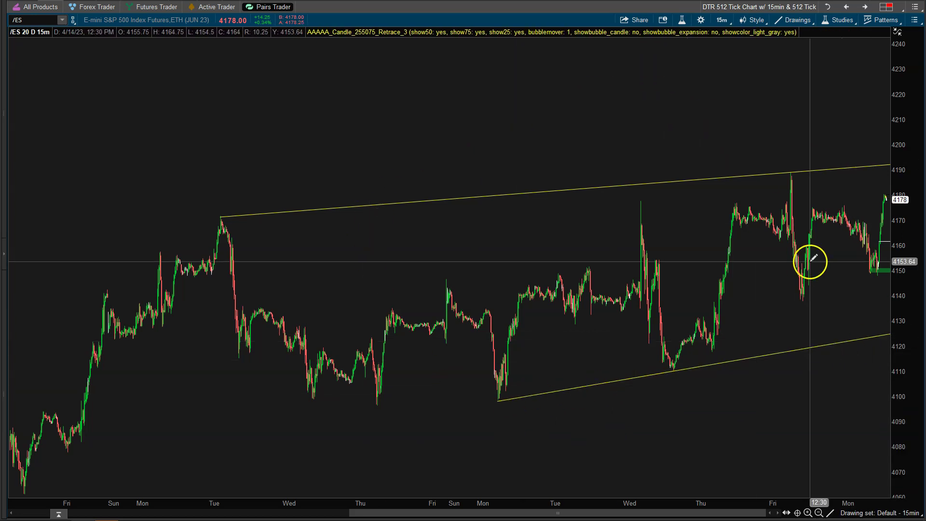
- Zoom out and draw a steeper trendline rising from Wednesday's ~4110 low
right_click(590, 80)
click(627, 93)
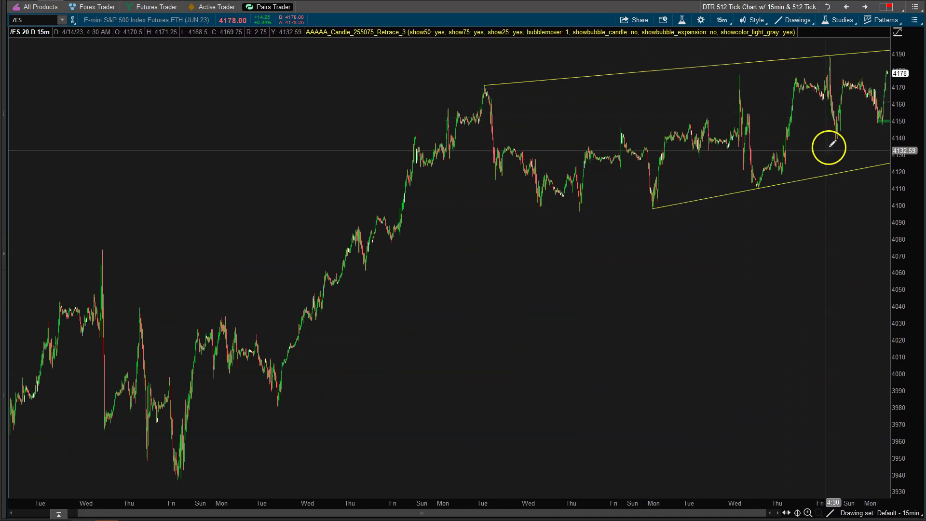
drag(757, 189, 890, 121)
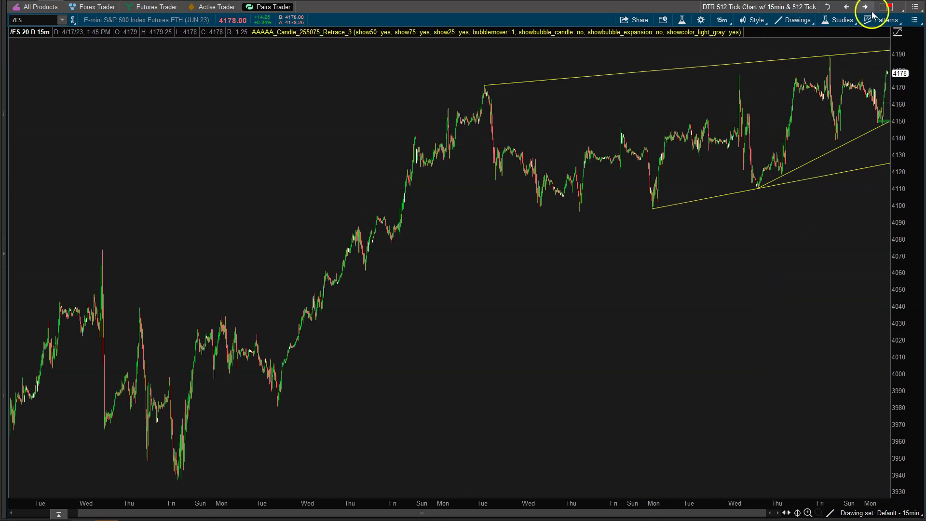
click(897, 32)
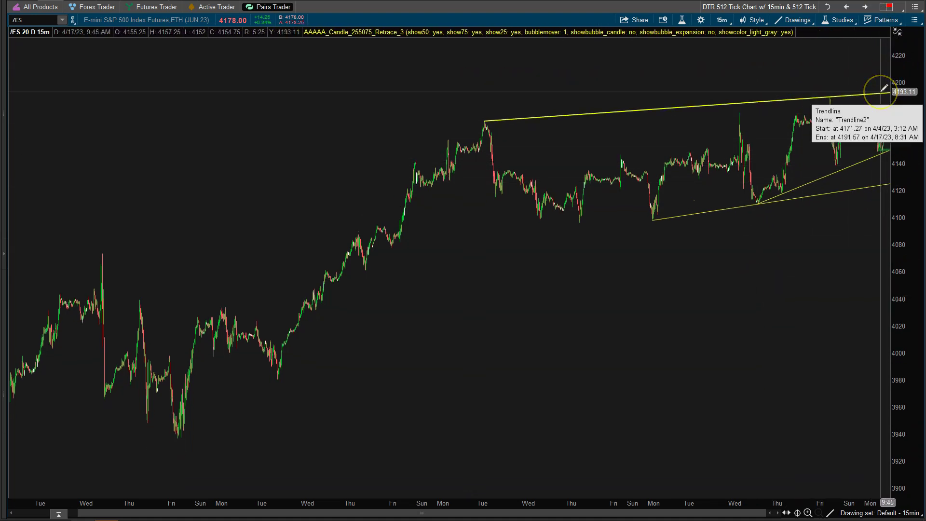
- Leave the single /ES chart and load the Flexible Grid multi-chart /ES workspace
mouse_move(884, 88)
mouse_down()
mouse_move(893, 127)
mouse_move(844, 109)
mouse_move(867, 87)
mouse_move(832, 114)
mouse_move(811, 93)
mouse_move(846, 100)
mouse_move(684, 163)
mouse_move(723, 106)
mouse_up()
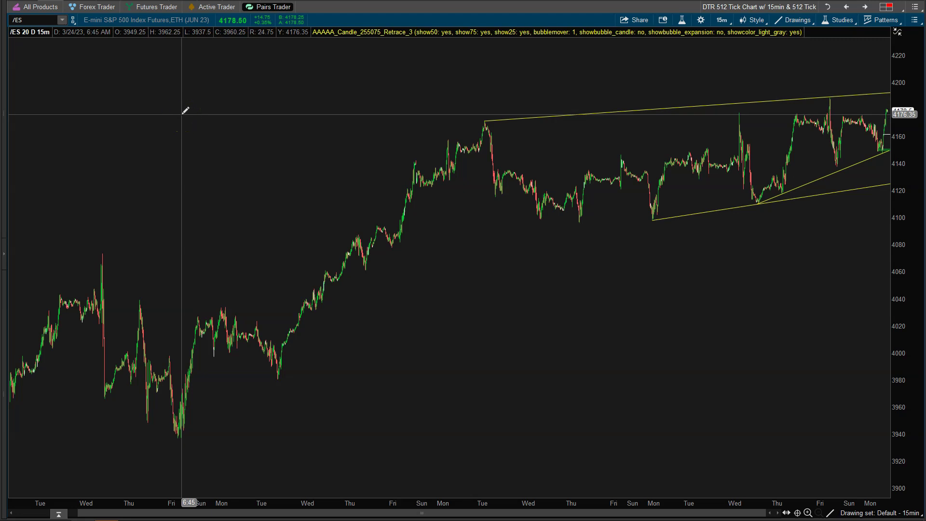
click(812, 20)
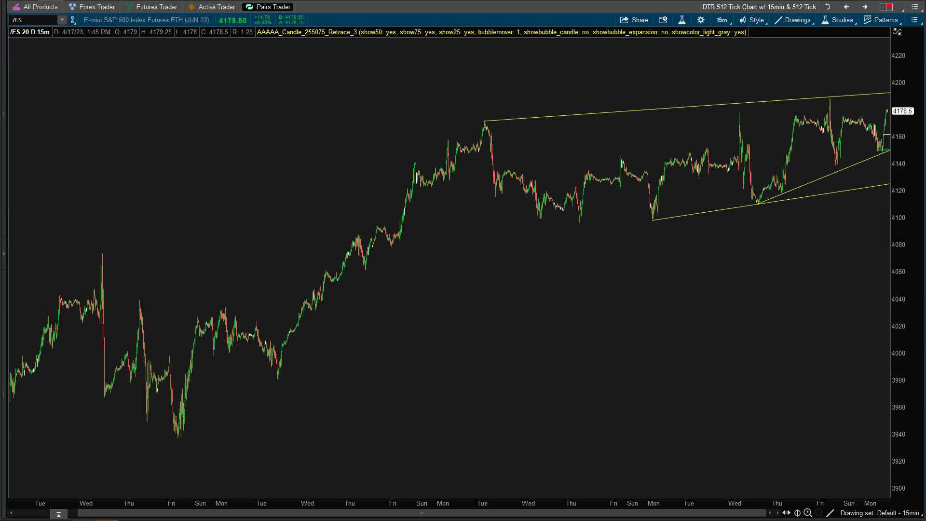
click(159, 3)
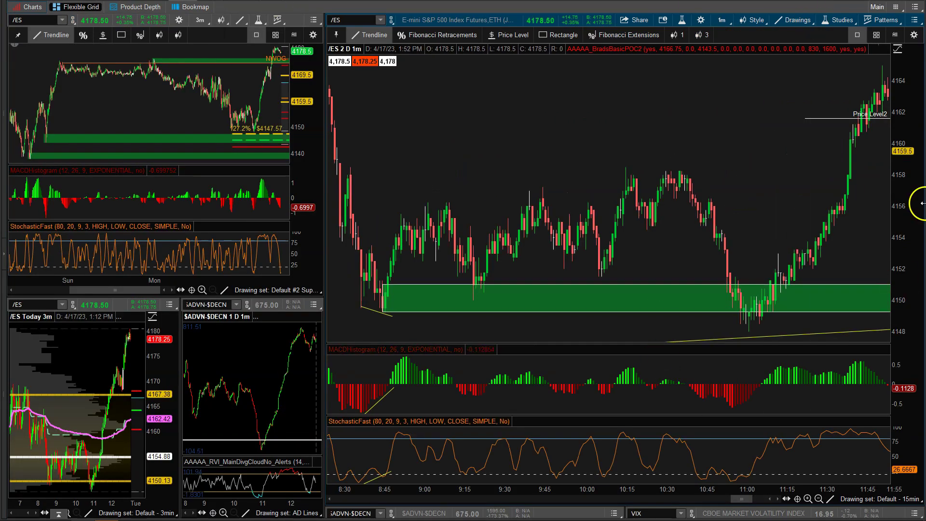
- Rescale the 1-minute /ES chart and autozoom it to show both full days
drag(906, 120, 911, 258)
right_click(714, 135)
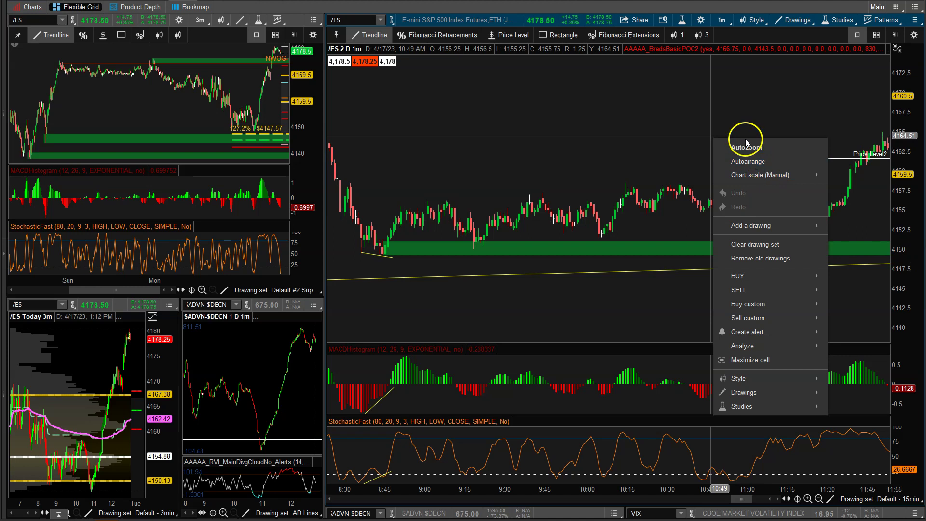
click(753, 145)
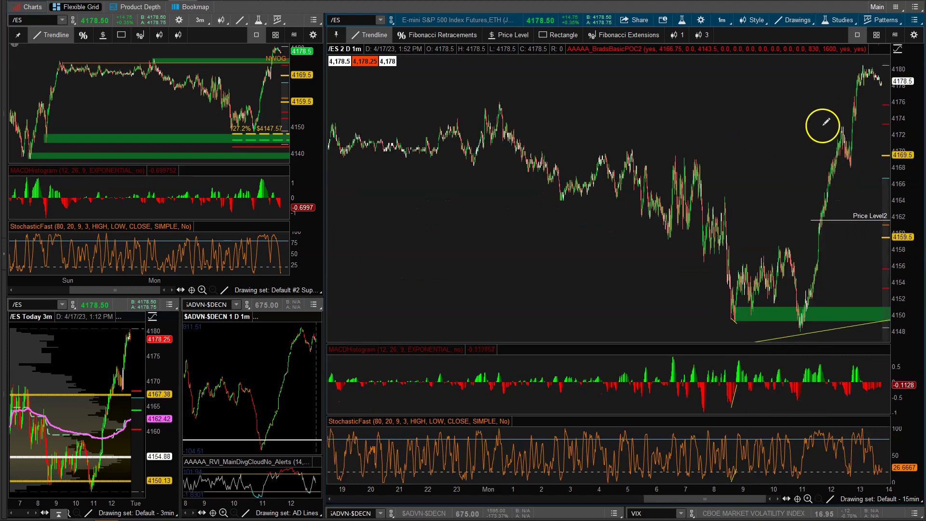
- Load the Default #2 Supply & Demand Zones drawing set and widen the price range to show all zones
click(883, 499)
click(842, 250)
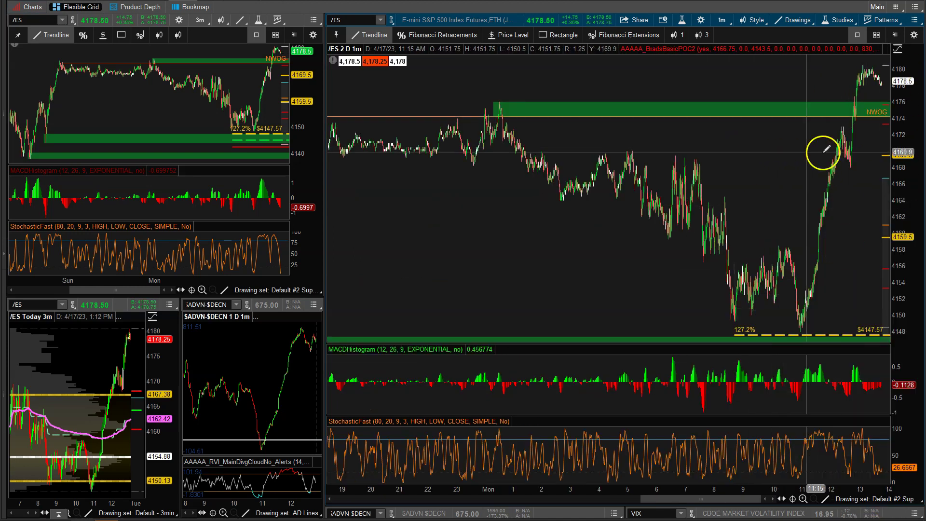
drag(891, 107, 891, 145)
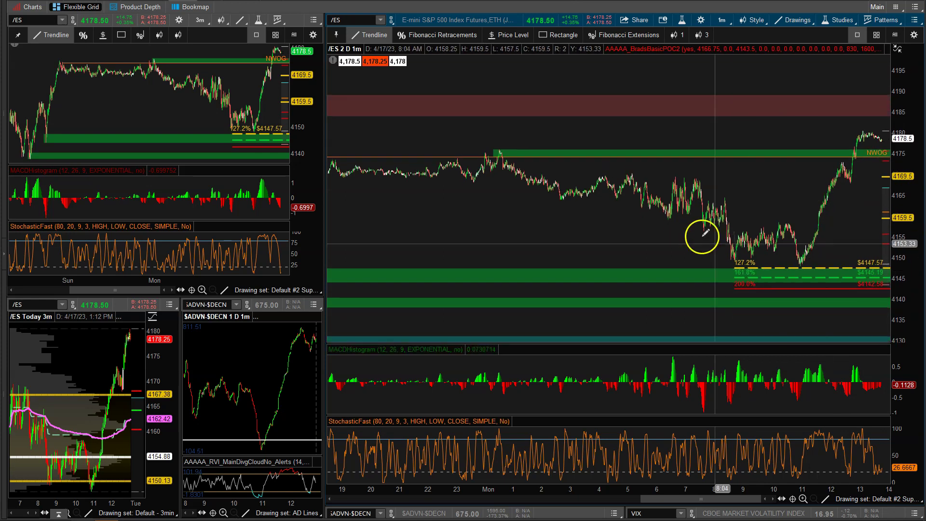
drag(647, 234, 793, 310)
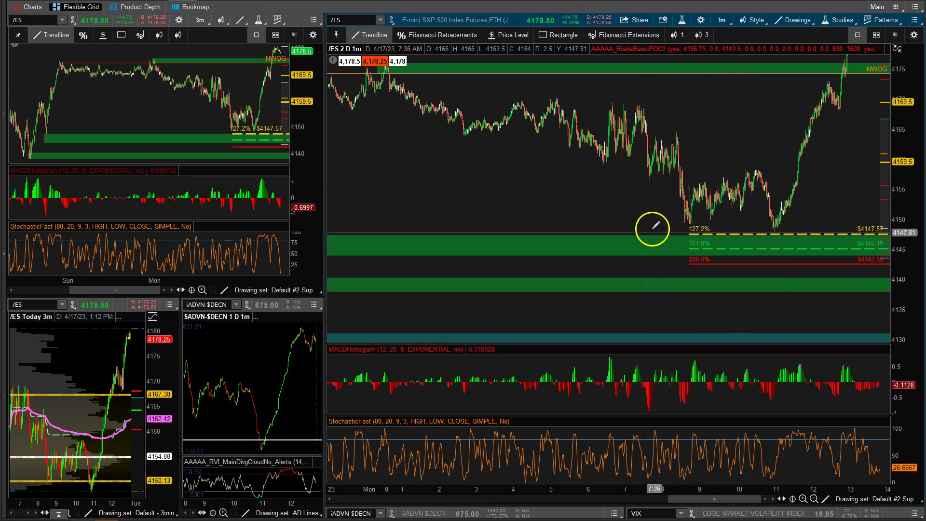
- Set the /ES chart to 20 D : 15m and compress the price scale to fit the demand zones
click(722, 20)
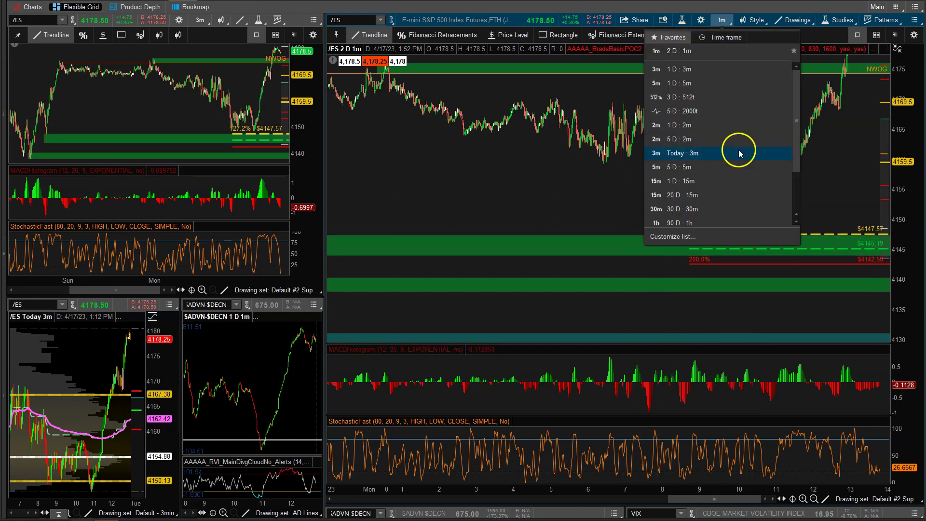
click(694, 198)
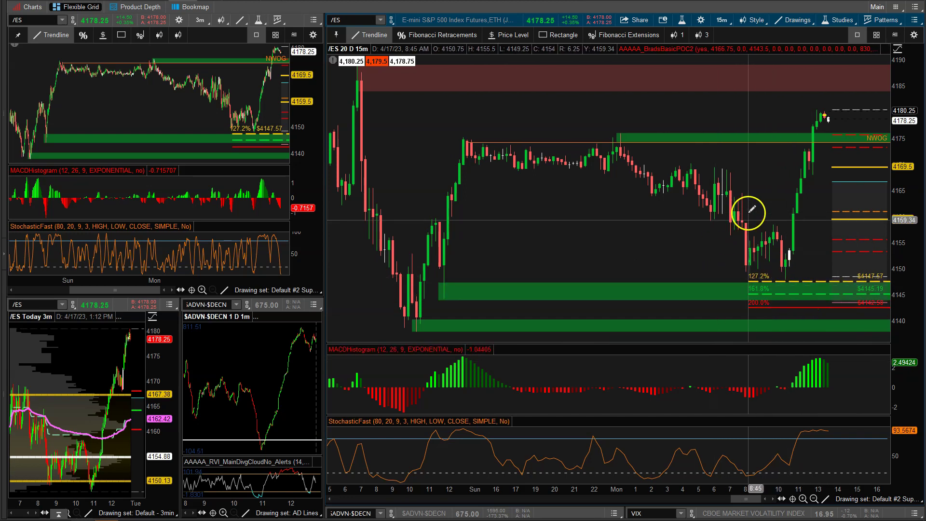
drag(908, 213, 693, 229)
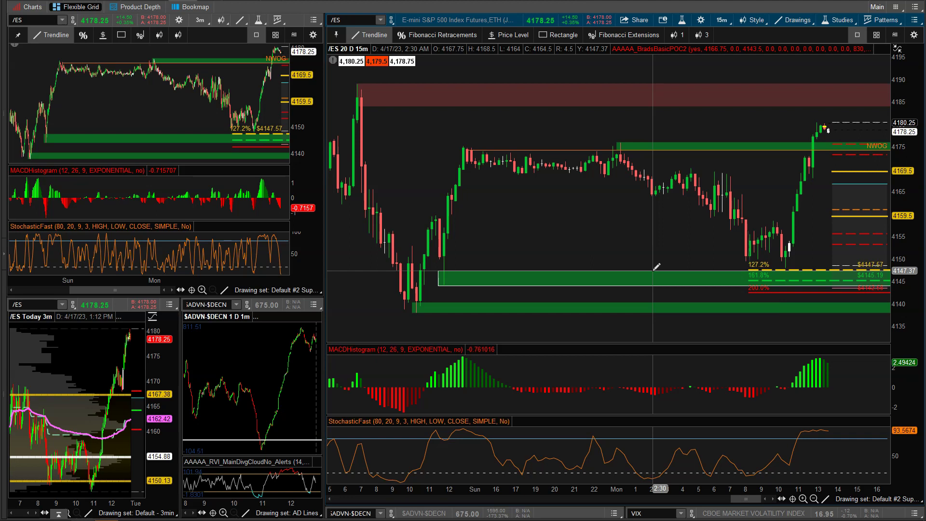
click(432, 283)
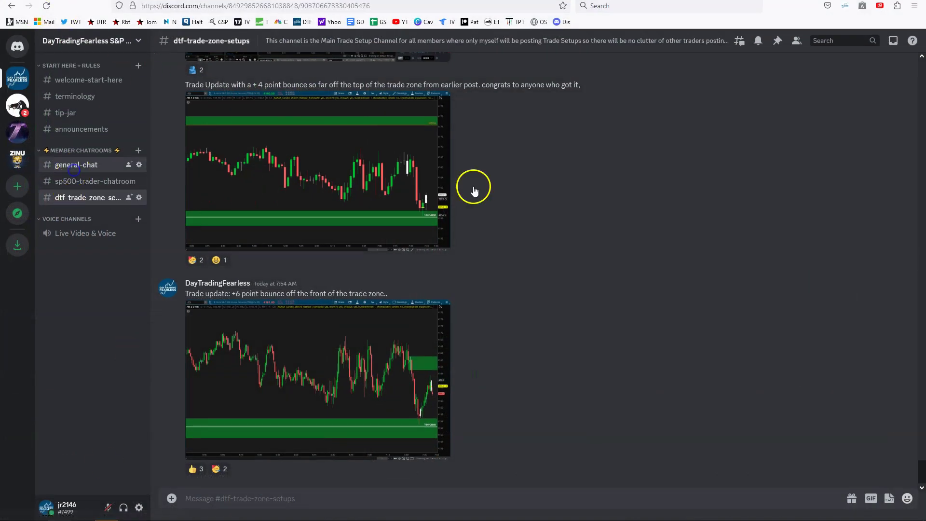
- Scroll up through the earlier messages in Discord's general-chat channel
scroll(301, 276, up, 3)
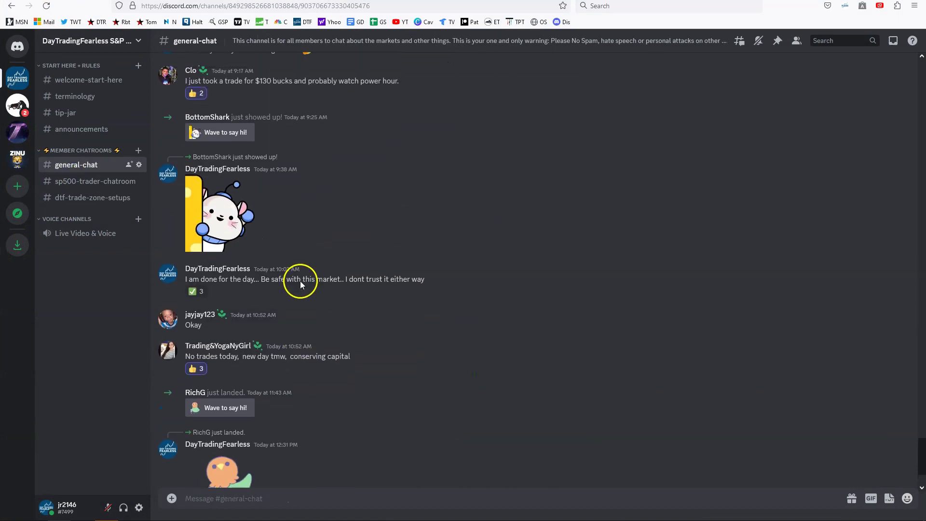
scroll(300, 281, up, 1)
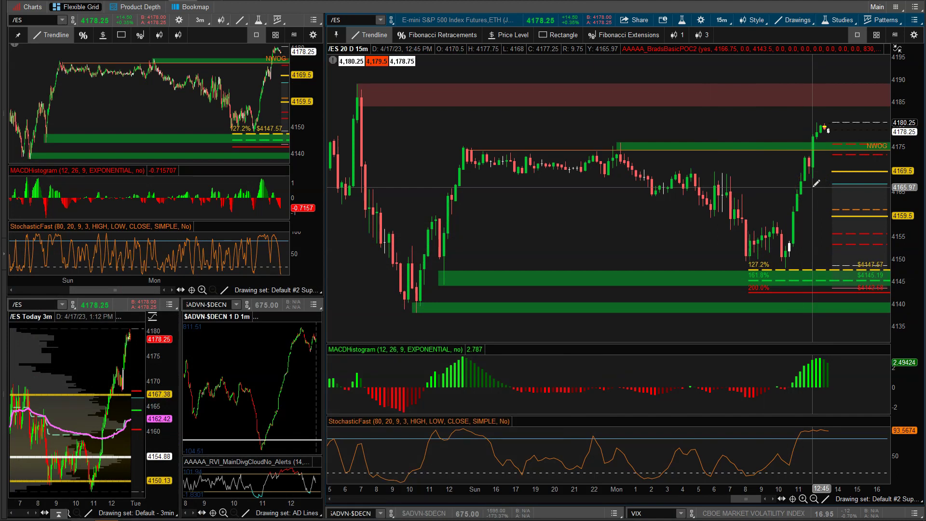
click(643, 407)
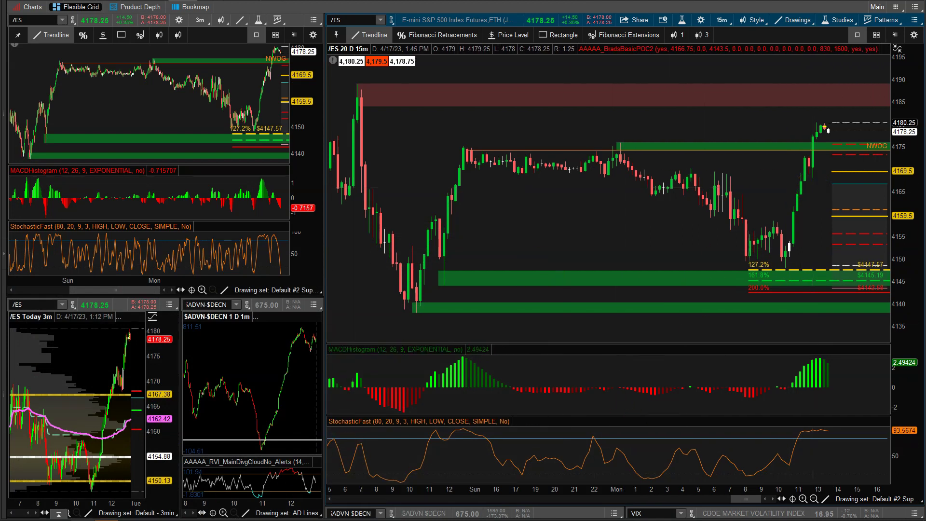